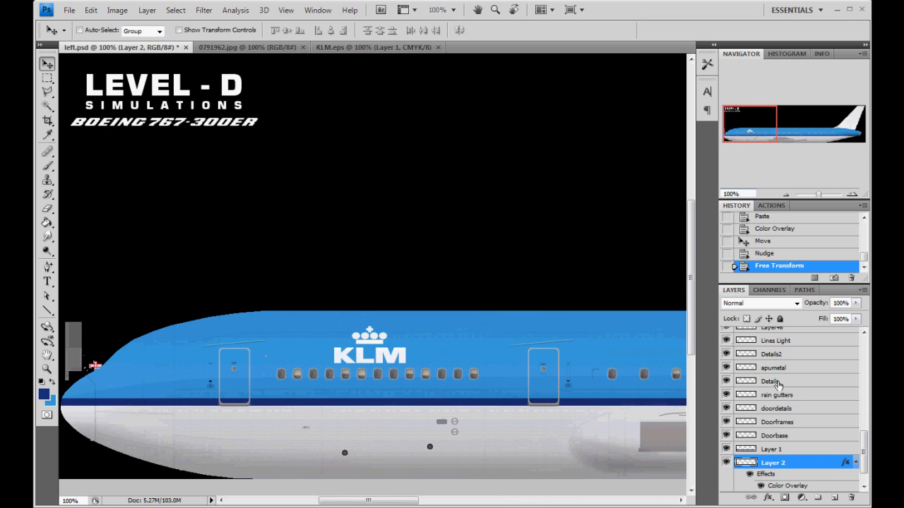
pyautogui.moveTo(763, 130)
pyautogui.mouseDown()
pyautogui.moveTo(775, 133)
pyautogui.moveTo(761, 144)
pyautogui.mouseUp()
pyautogui.moveTo(751, 132); pyautogui.dragTo(747, 136)
pyautogui.moveTo(740, 134); pyautogui.dragTo(806, 140)
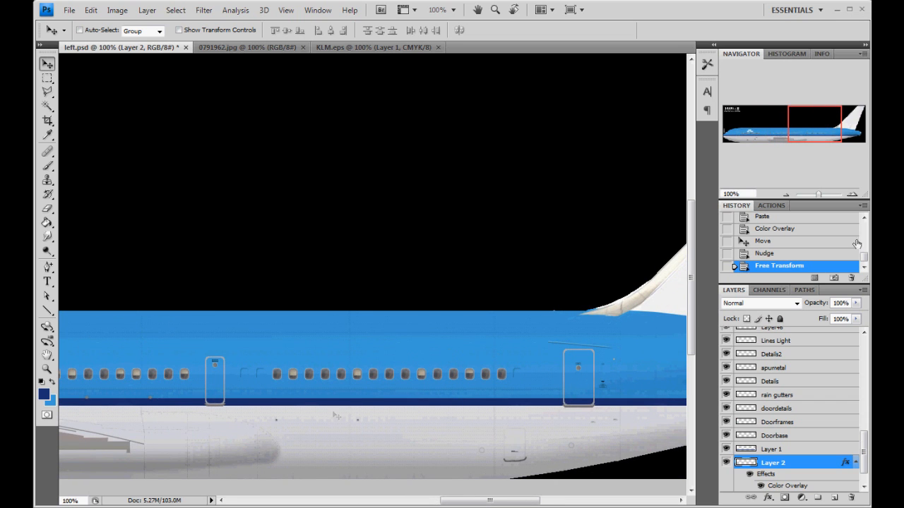
pyautogui.moveTo(816, 133); pyautogui.dragTo(749, 152)
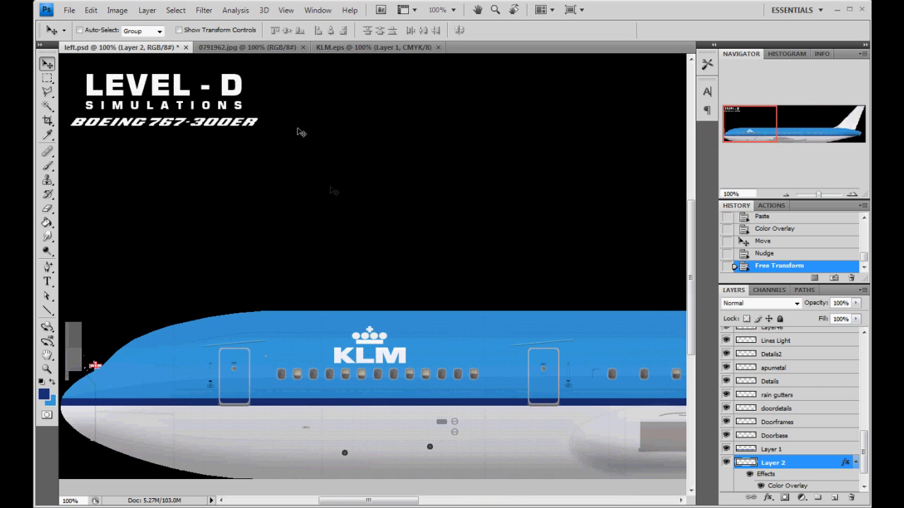
# - Close the 0791962.jpg reference photo and open 0939148.jpg from the ref folder, viewed at 100%
pyautogui.click(47, 78)
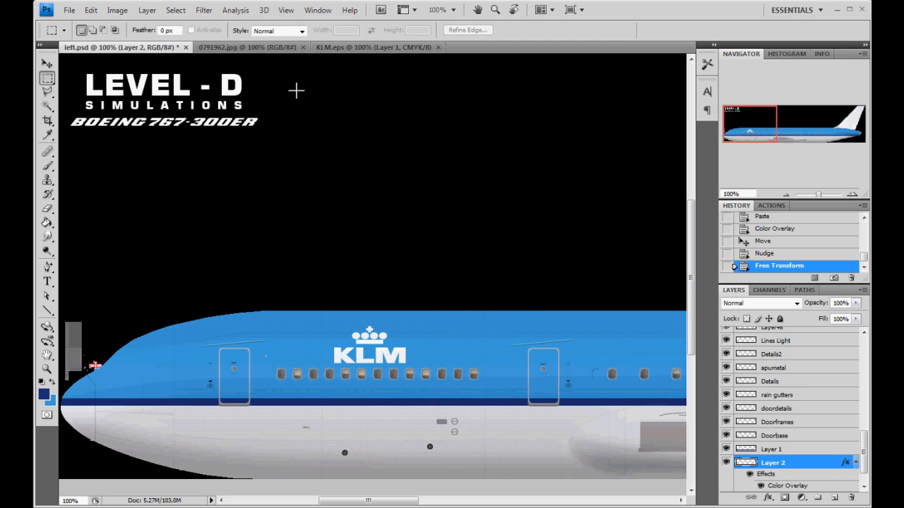
pyautogui.click(254, 48)
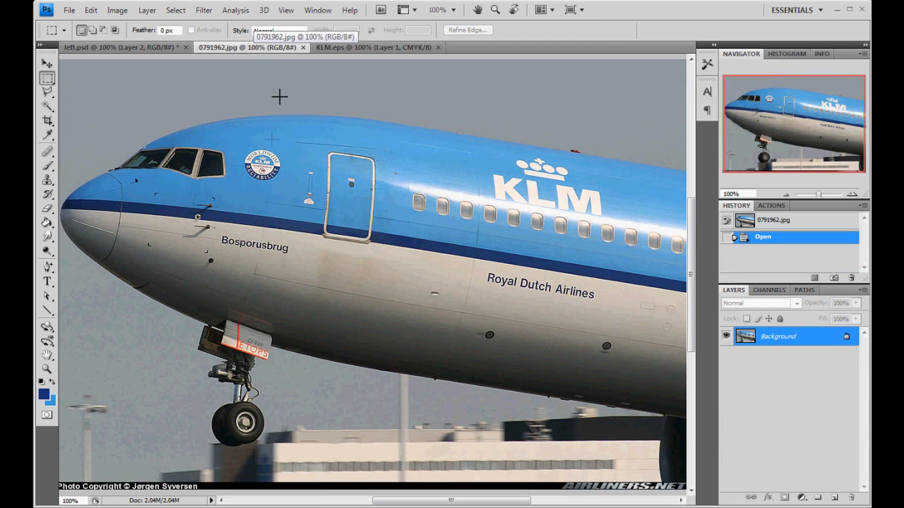
pyautogui.click(303, 47)
pyautogui.click(69, 10)
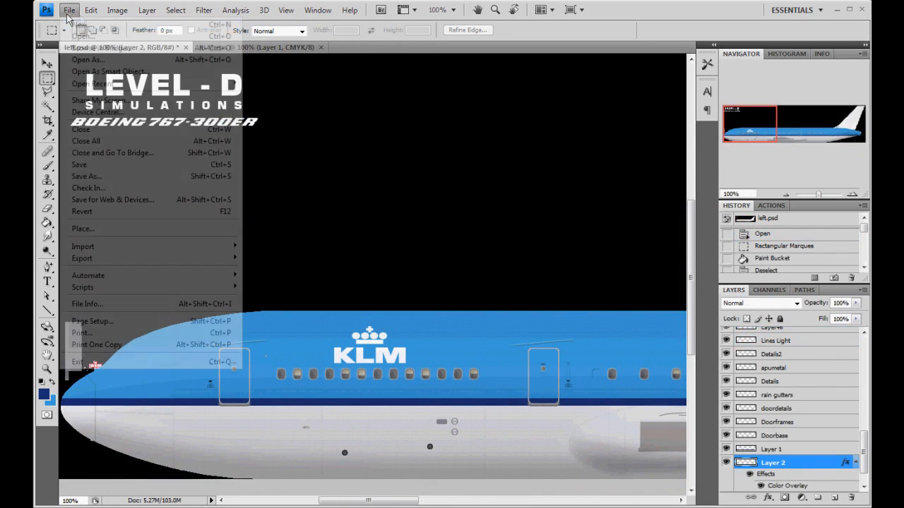
pyautogui.click(82, 36)
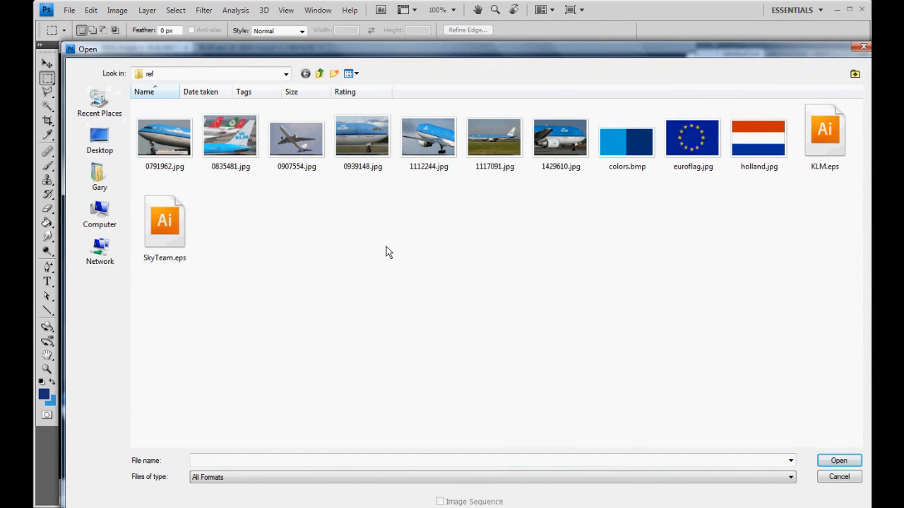
pyautogui.doubleClick(374, 130)
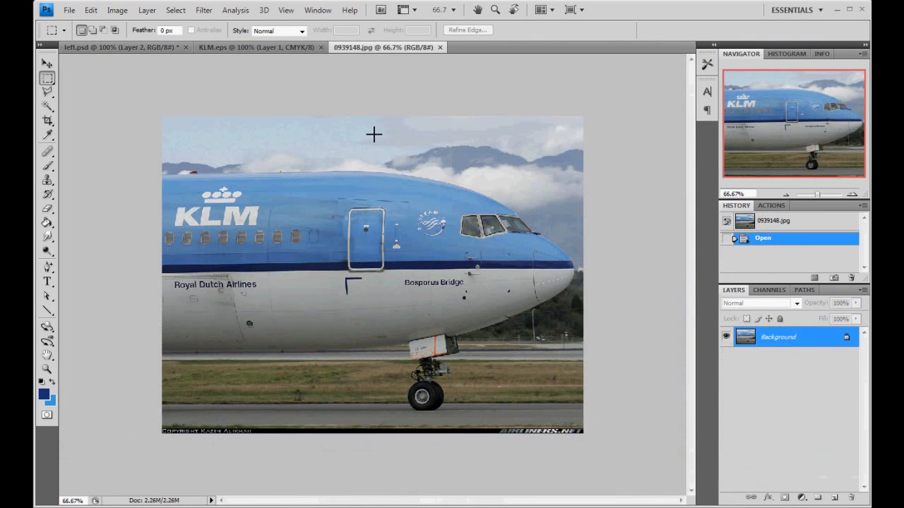
pyautogui.click(852, 194)
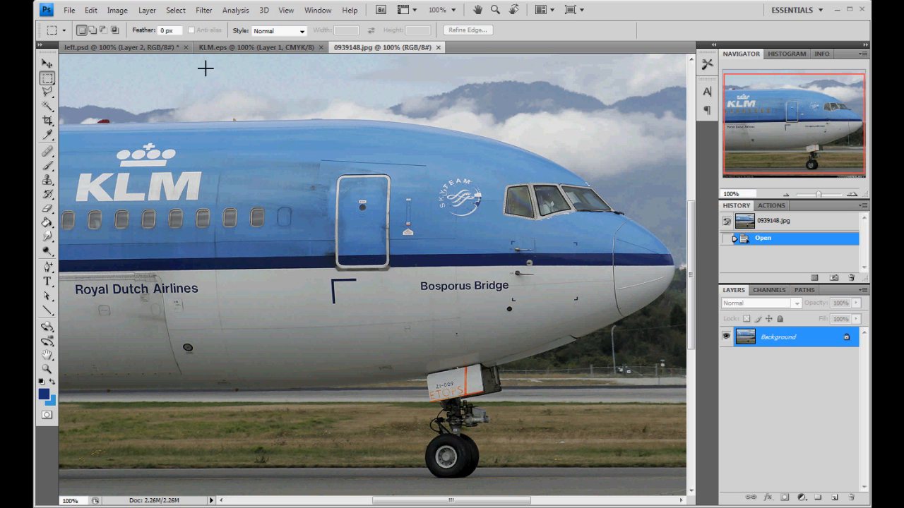
# - Compare left.psd with the reference photo and marquee the upper part of the forward door, down to its small window, for sizing the SkyTeam logo
pyautogui.click(154, 46)
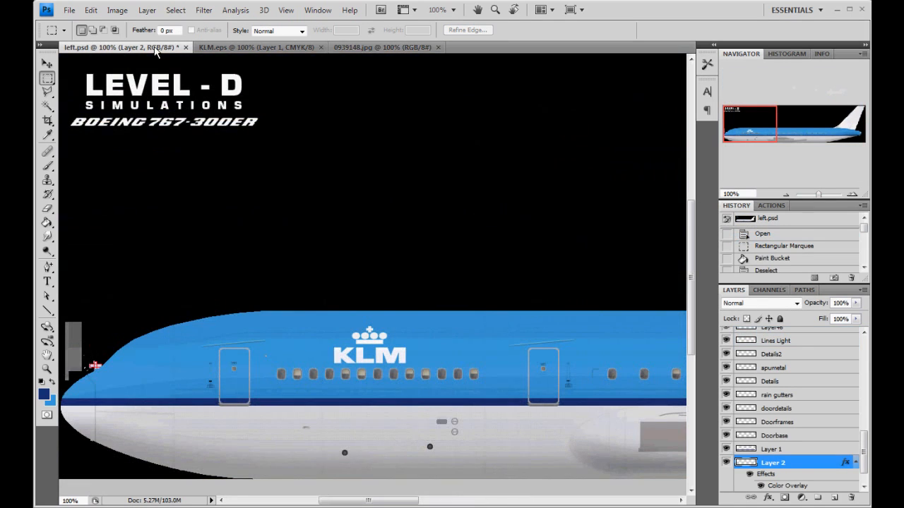
pyautogui.click(356, 47)
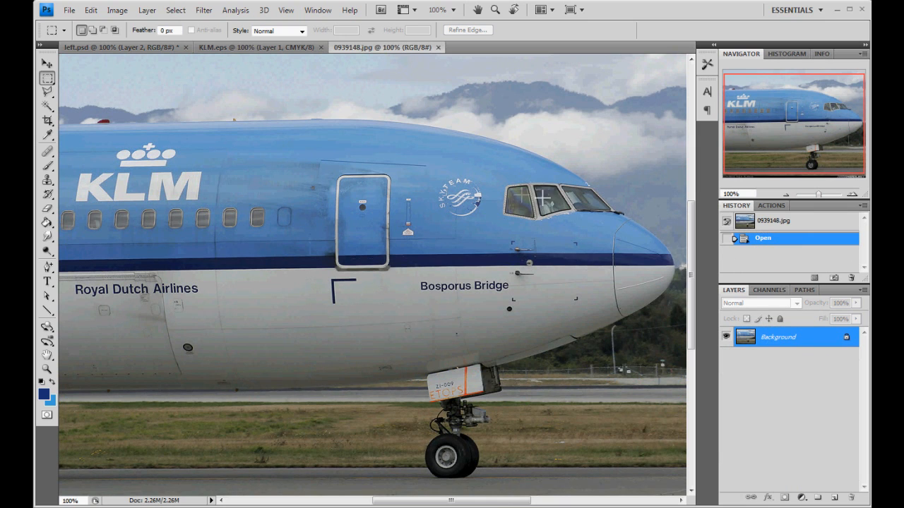
pyautogui.click(145, 47)
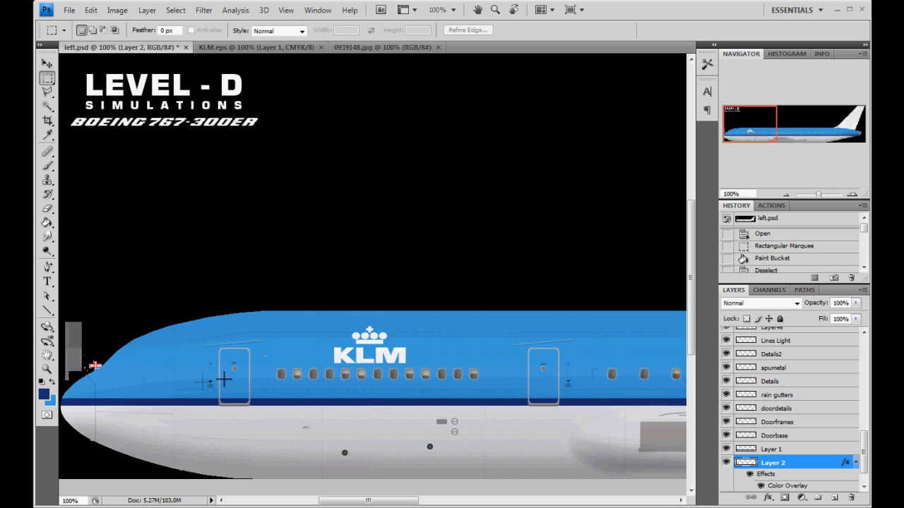
pyautogui.click(851, 195)
pyautogui.click(851, 194)
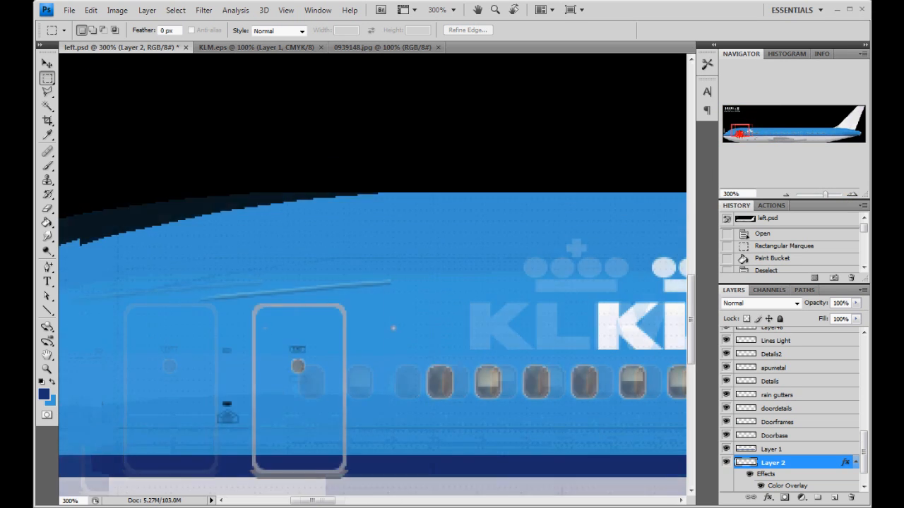
pyautogui.moveTo(740, 134); pyautogui.dragTo(735, 138)
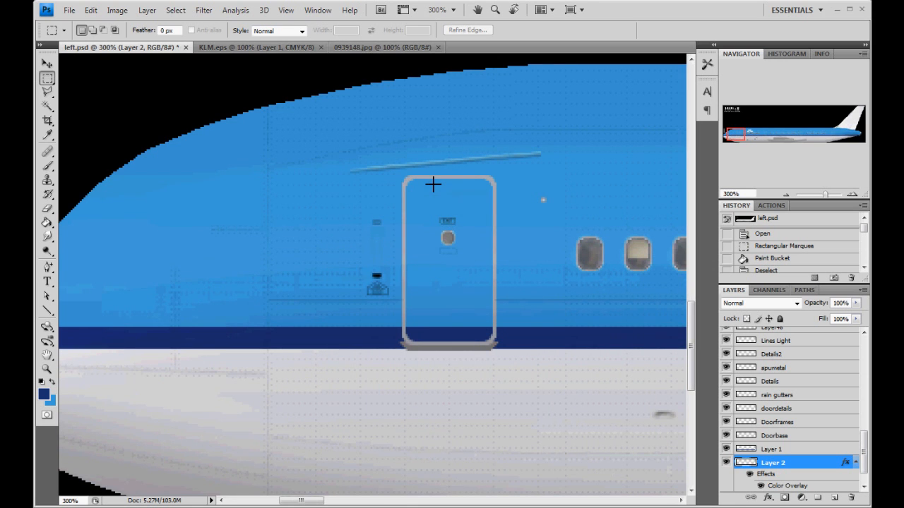
pyautogui.click(377, 46)
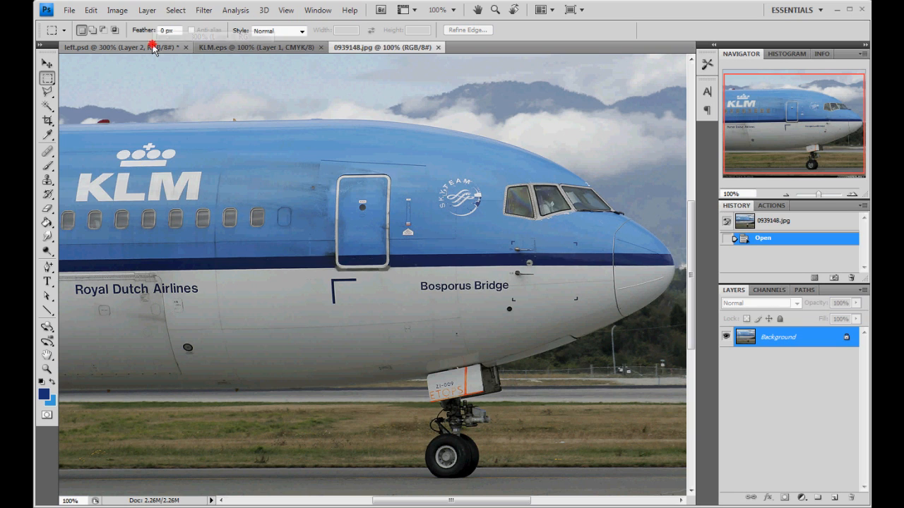
pyautogui.click(154, 47)
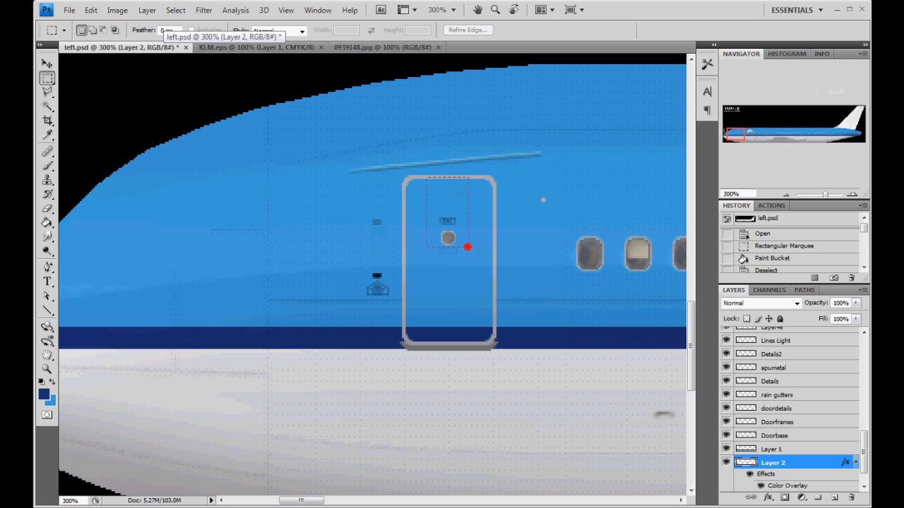
pyautogui.moveTo(467, 244); pyautogui.dragTo(468, 245)
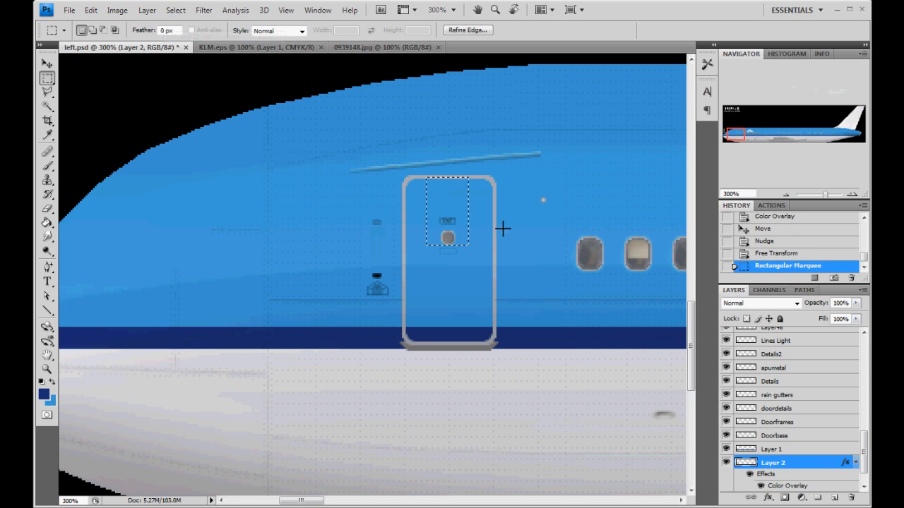
# - Measure the marqueed area by copying it from the :::PAINT HERE::: layer and checking the pixel dimensions offered for a new document
pyautogui.scroll(-1, 825, 460)
pyautogui.click(819, 472)
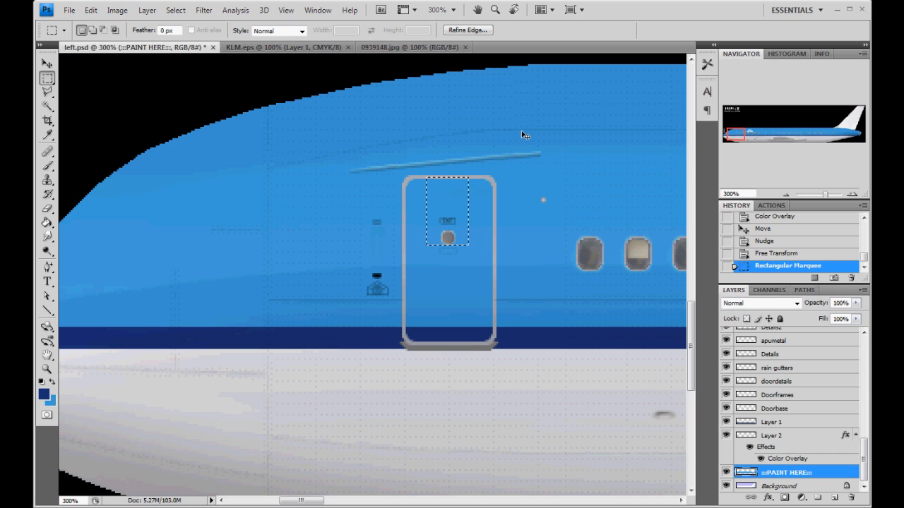
pyautogui.hotkey('ctrl', 'd')
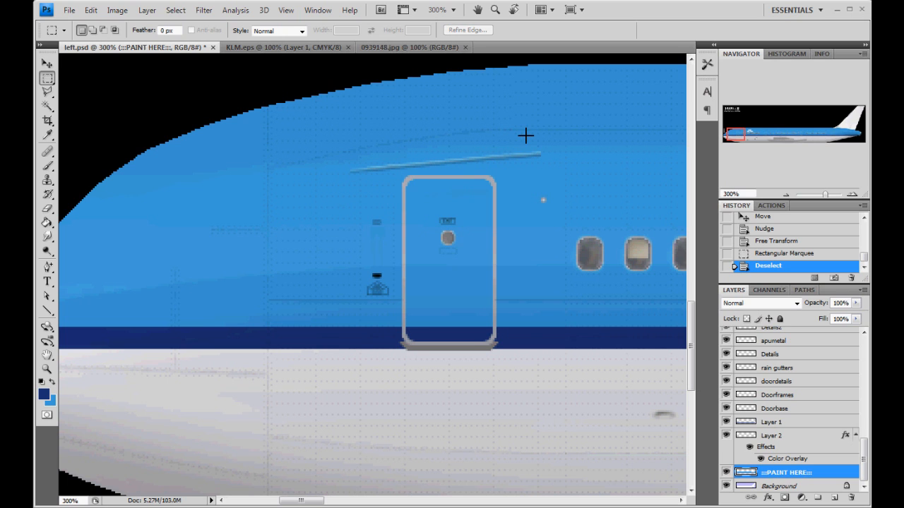
pyautogui.hotkey('ctrl', 'n')
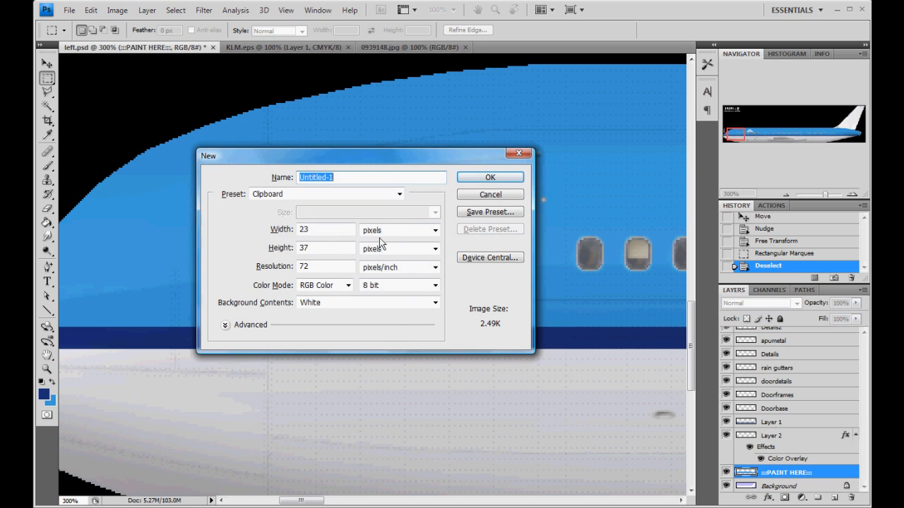
pyautogui.click(491, 196)
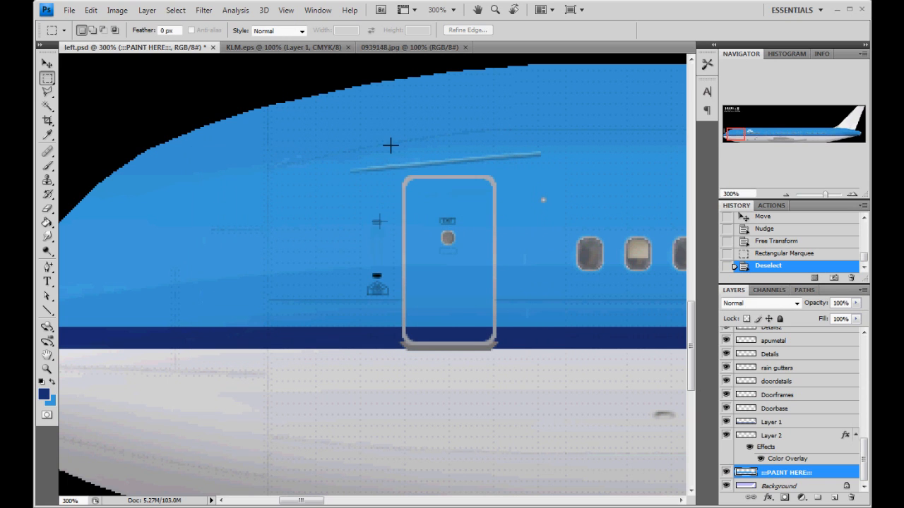
# - Open SkyTeam.eps from the ref folder, rasterized at 37 by 37 pixels
pyautogui.click(69, 10)
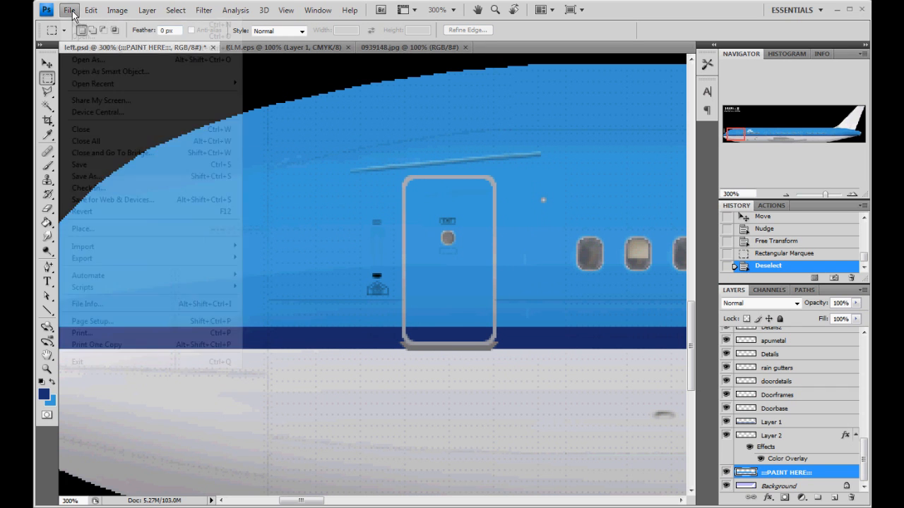
pyautogui.click(75, 38)
pyautogui.click(170, 230)
pyautogui.click(839, 461)
pyautogui.click(358, 197)
pyautogui.click(353, 202)
pyautogui.click(388, 212)
pyautogui.click(353, 221)
pyautogui.doubleClick(318, 191)
pyautogui.write('33')
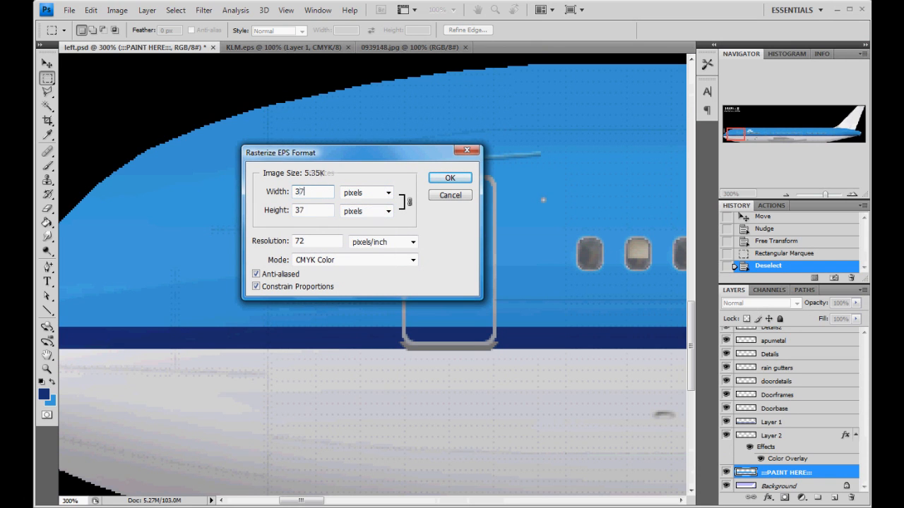
pyautogui.press('Return')
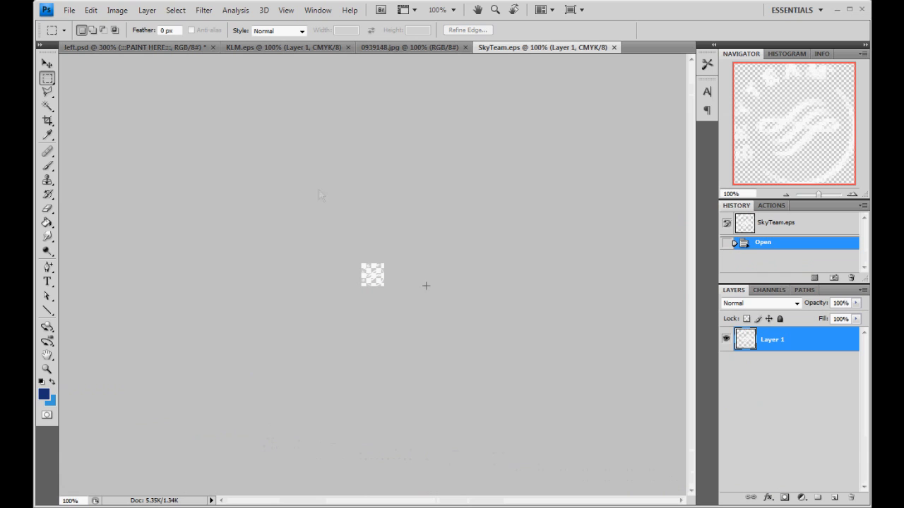
# - Copy the entire SkyTeam logo into left.psd above the :::PAINT HERE::: layer and place it on the fuselage between nose and forward door
pyautogui.press('v')
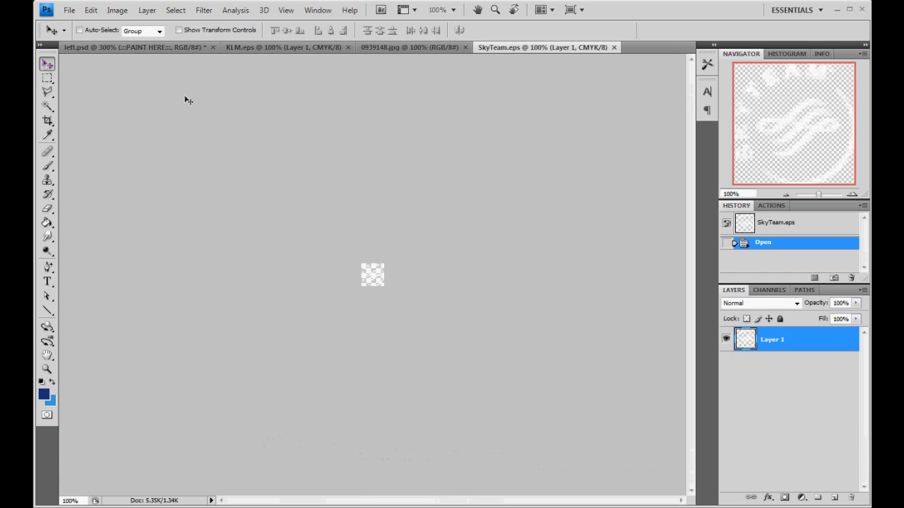
pyautogui.hotkey('ctrl', 'a')
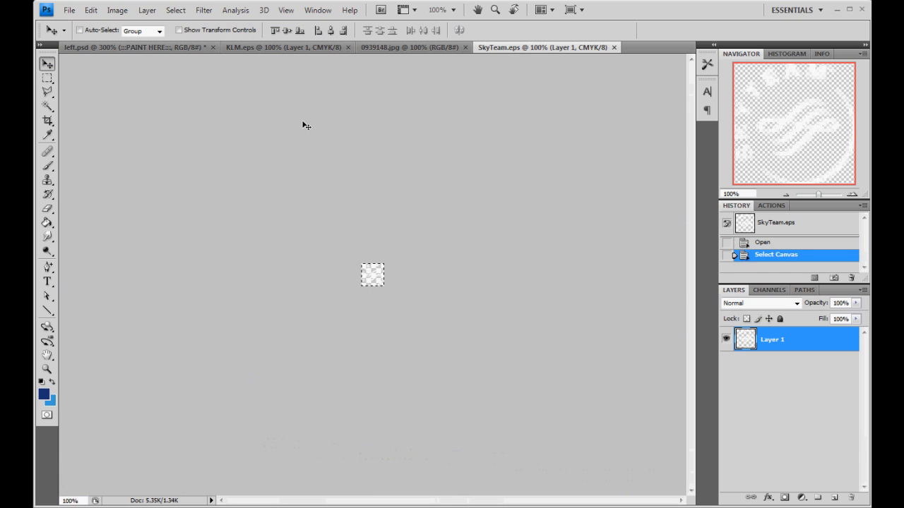
pyautogui.click(152, 50)
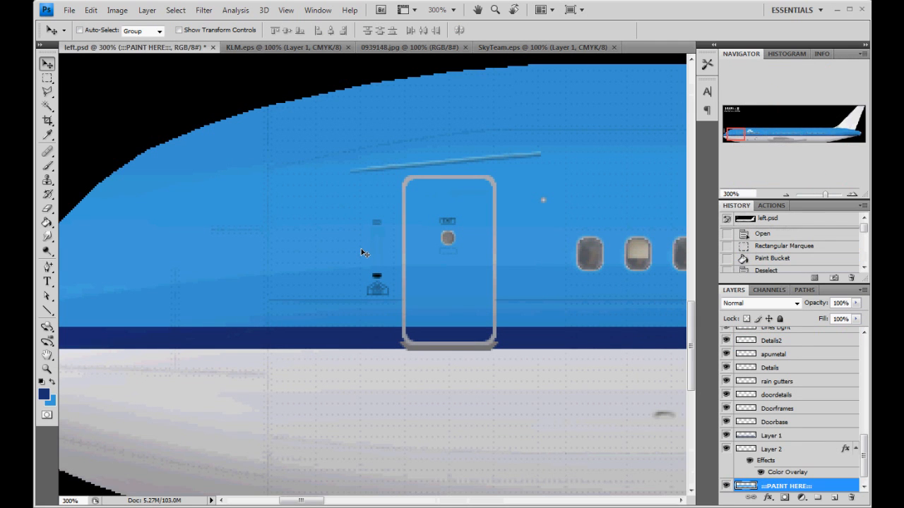
pyautogui.hotkey('ctrl', 'v')
pyautogui.moveTo(371, 267); pyautogui.dragTo(320, 207)
# - Shift the SkyTeam logo slightly toward the nose to match its position in the 0939148.jpg photo, and check it at 100% zoom
pyautogui.click(339, 48)
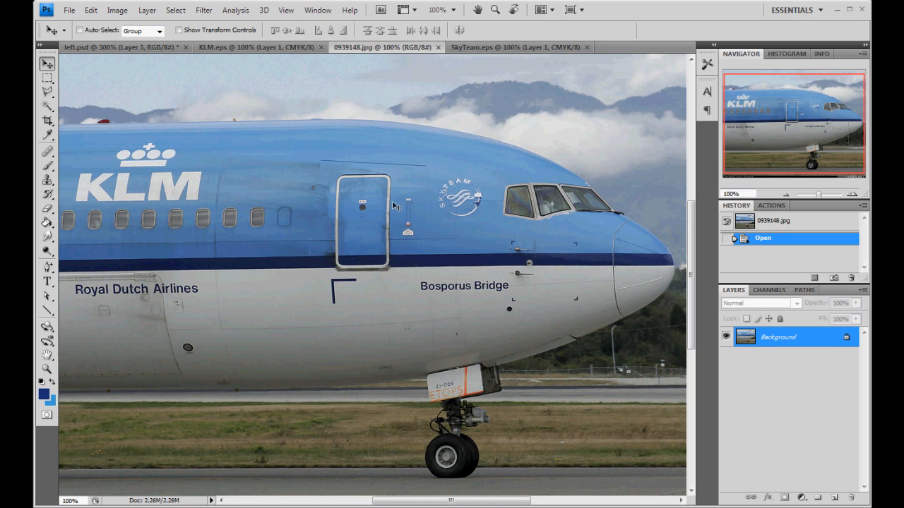
pyautogui.click(163, 47)
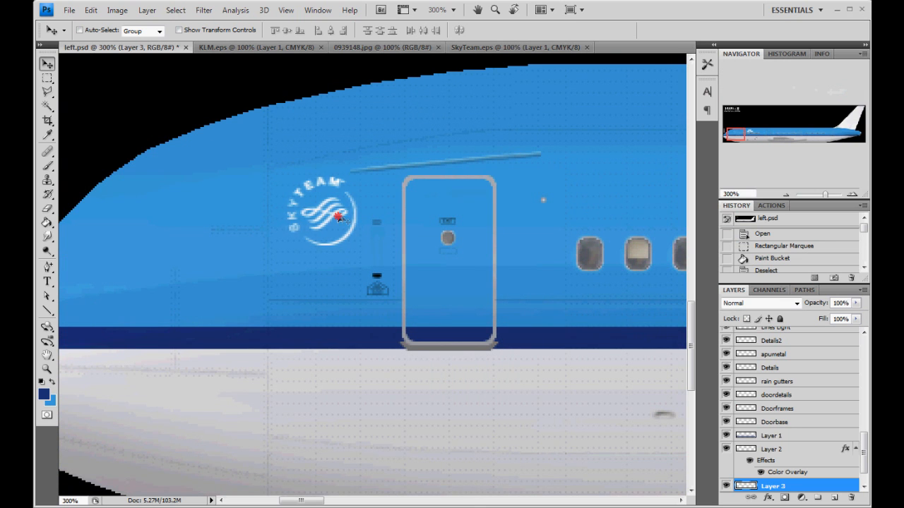
pyautogui.moveTo(339, 219); pyautogui.dragTo(326, 216)
pyautogui.click(346, 48)
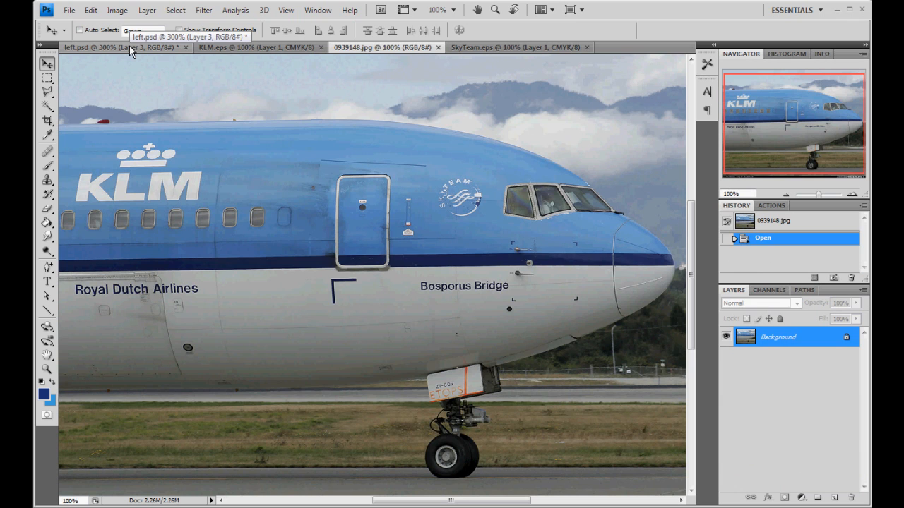
pyautogui.click(130, 46)
pyautogui.moveTo(308, 208); pyautogui.dragTo(297, 208)
pyautogui.click(786, 194)
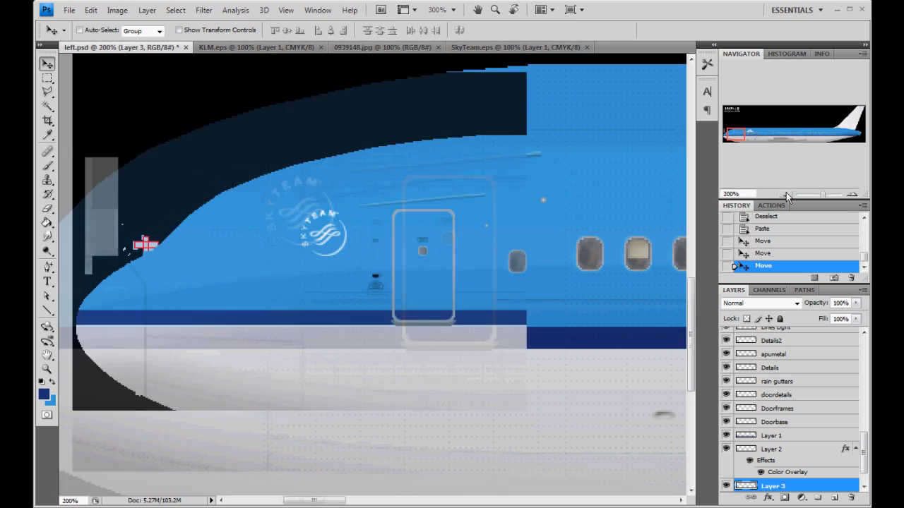
pyautogui.click(786, 192)
pyautogui.click(748, 128)
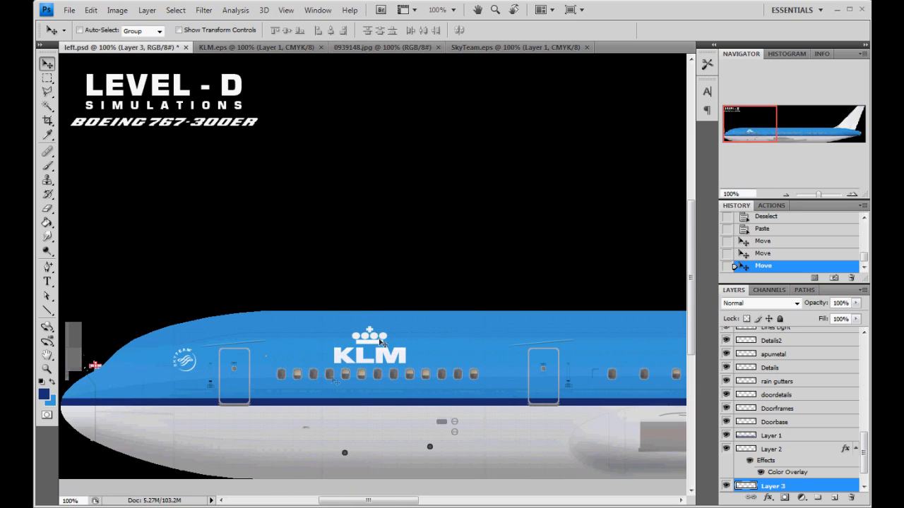
# - Close the 0939148.jpg, SkyTeam.eps and KLM.eps documents, leaving only left.psd open
pyautogui.moveTo(752, 129); pyautogui.dragTo(823, 150)
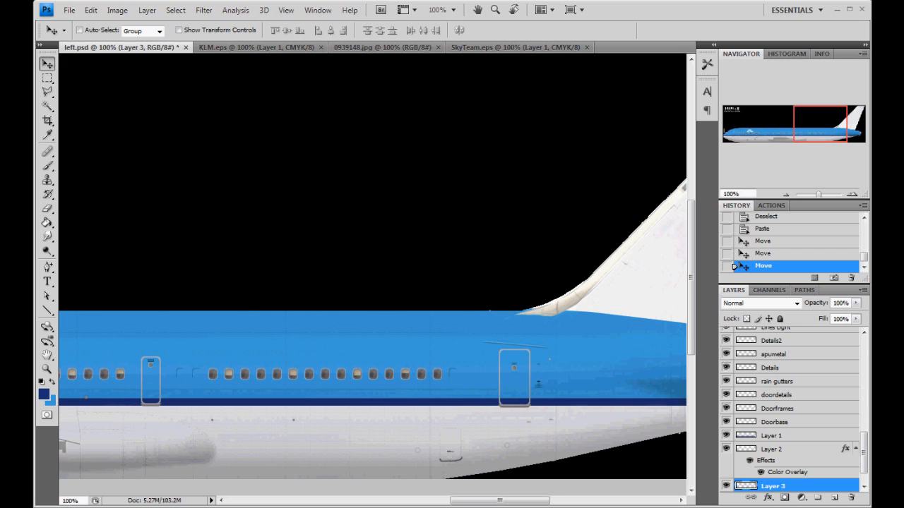
pyautogui.click(657, 15)
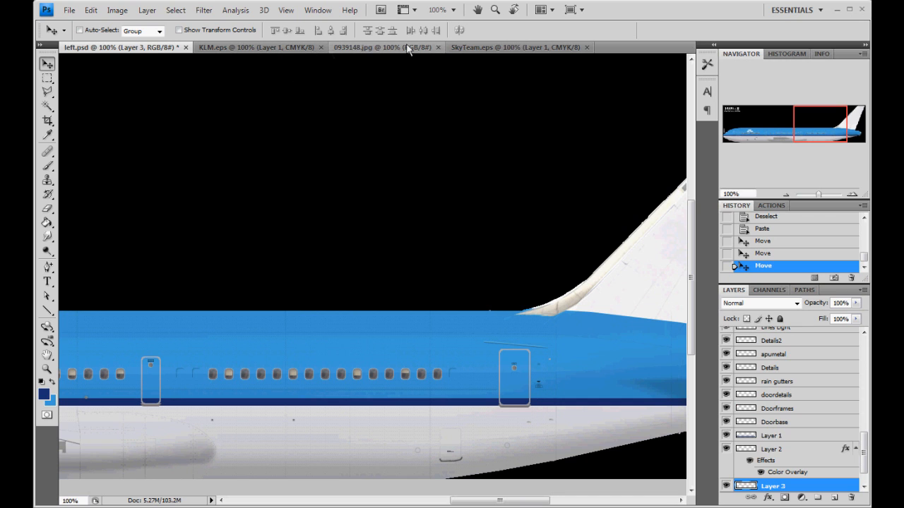
pyautogui.click(438, 48)
pyautogui.click(474, 47)
pyautogui.click(457, 200)
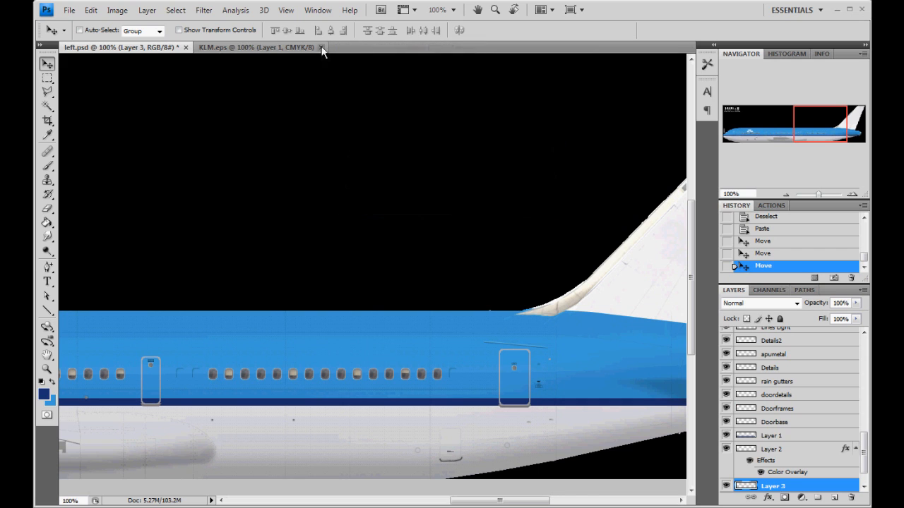
pyautogui.click(325, 48)
pyautogui.click(471, 202)
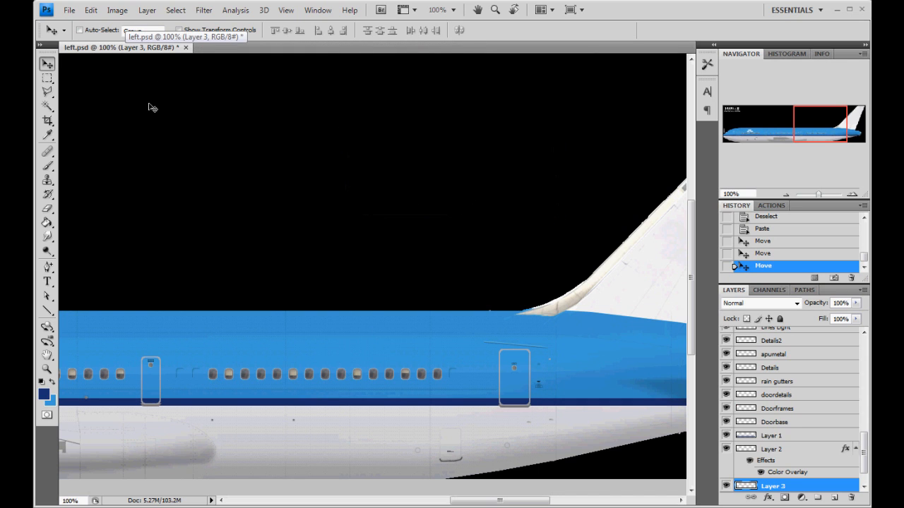
# - Open euroflag.jpg from the ref folder
pyautogui.click(71, 10)
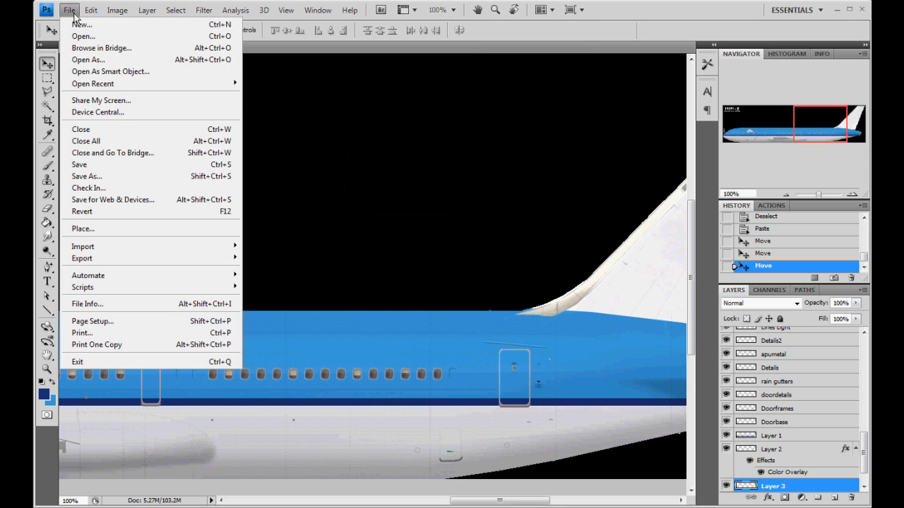
pyautogui.click(84, 36)
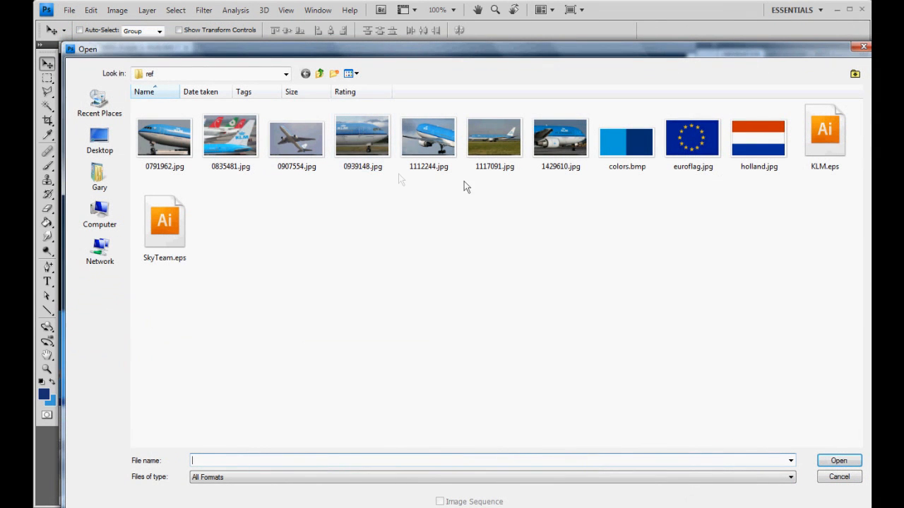
pyautogui.click(696, 141)
pyautogui.click(837, 461)
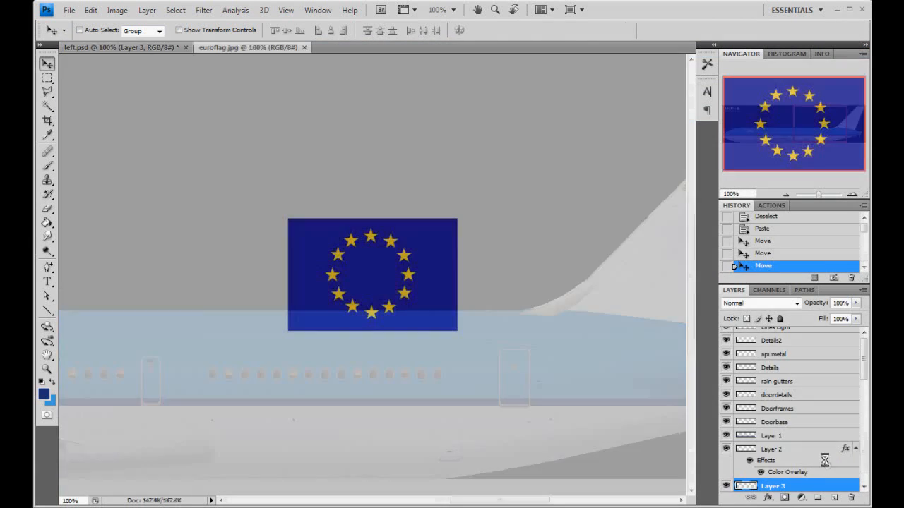
# - Open the tail reference photo 0835481.jpg from the ref folder and view it at 100%
pyautogui.click(128, 47)
pyautogui.click(69, 10)
pyautogui.click(79, 34)
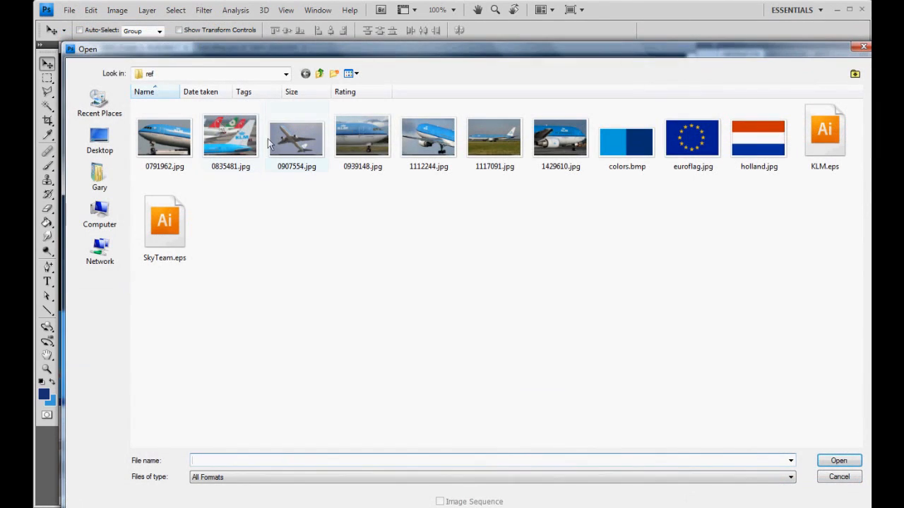
pyautogui.click(238, 141)
pyautogui.click(844, 464)
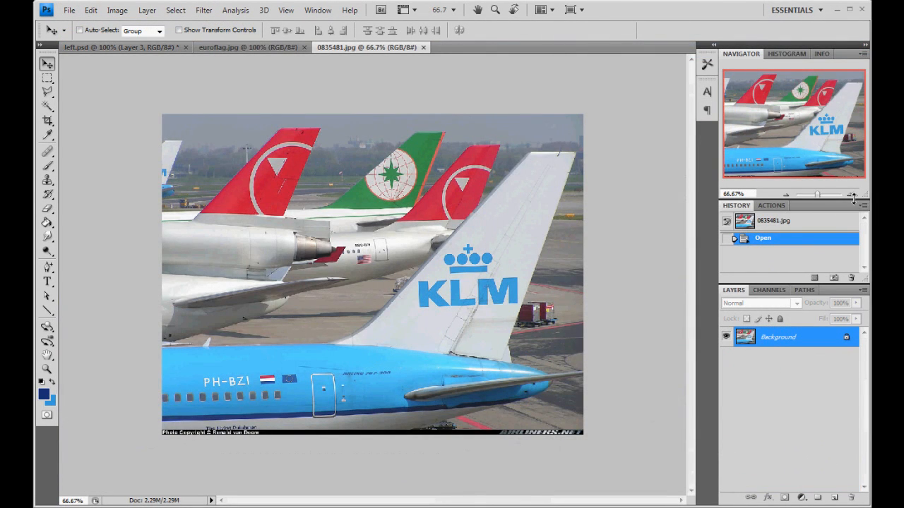
pyautogui.click(852, 195)
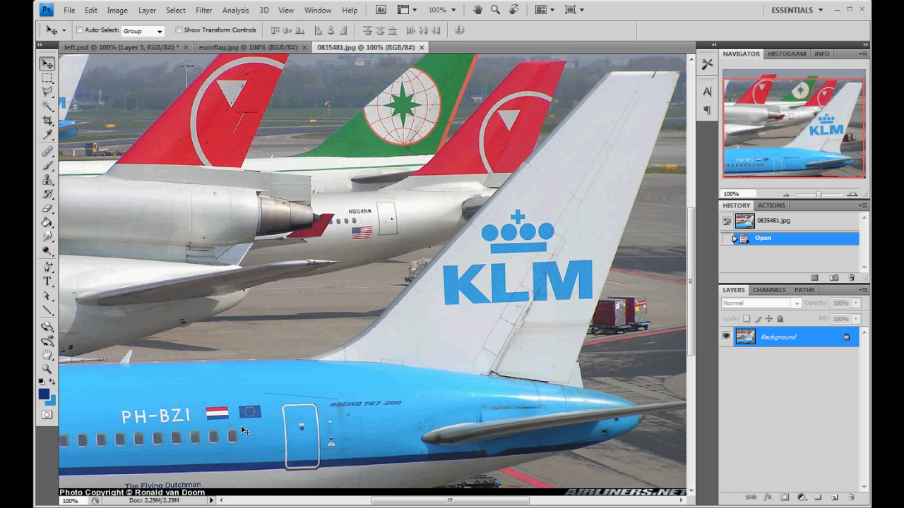
# - Copy the entire EU flag into left.psd and move it onto the blue rear fuselage, just above the windows
pyautogui.click(224, 47)
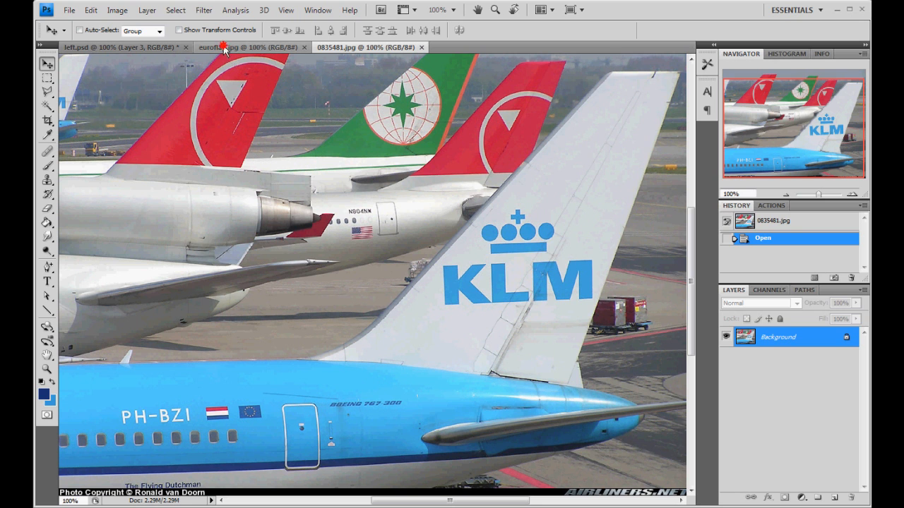
pyautogui.hotkey('ctrl', 'a')
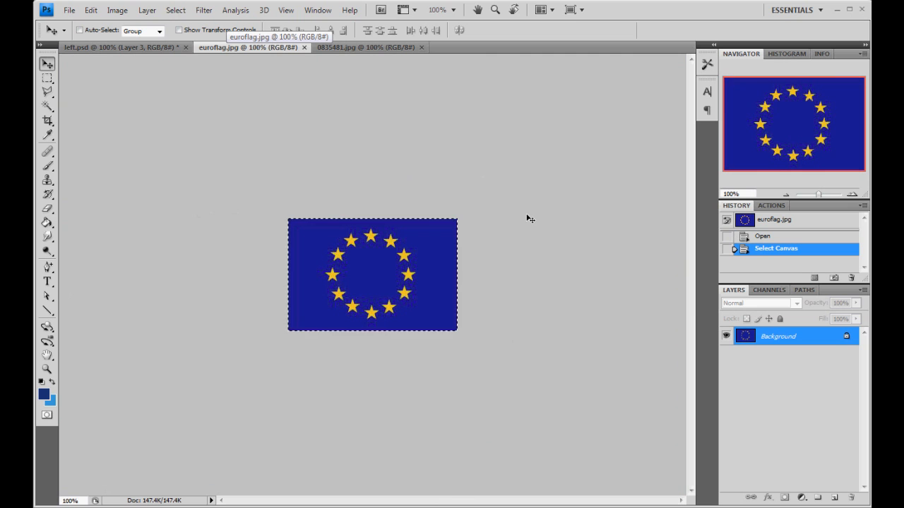
pyautogui.click(122, 48)
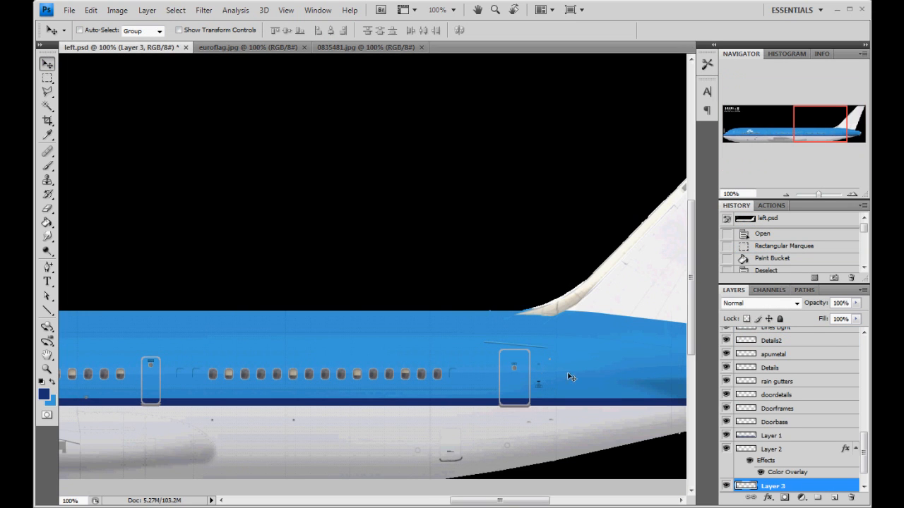
pyautogui.hotkey('ctrl', 'v')
pyautogui.moveTo(409, 340); pyautogui.dragTo(411, 350)
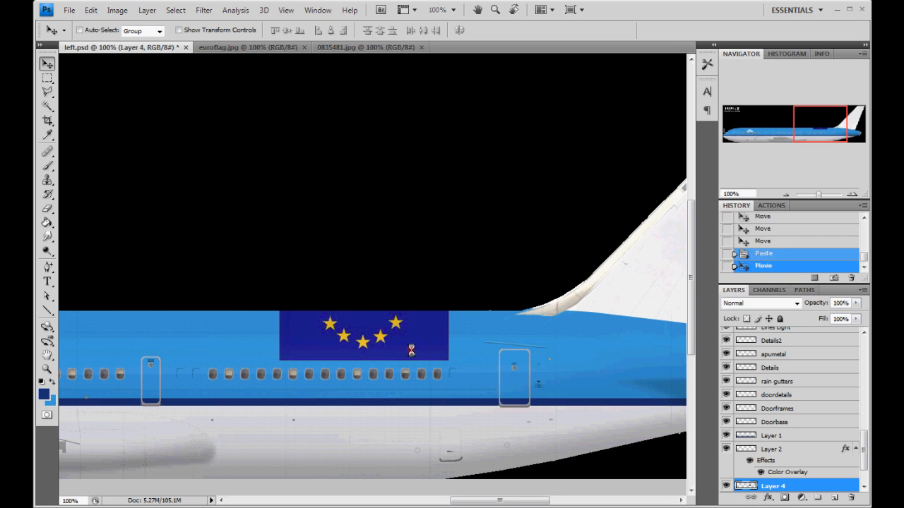
pyautogui.hotkey('ctrl', '+')
pyautogui.hotkey('ctrl', '+')
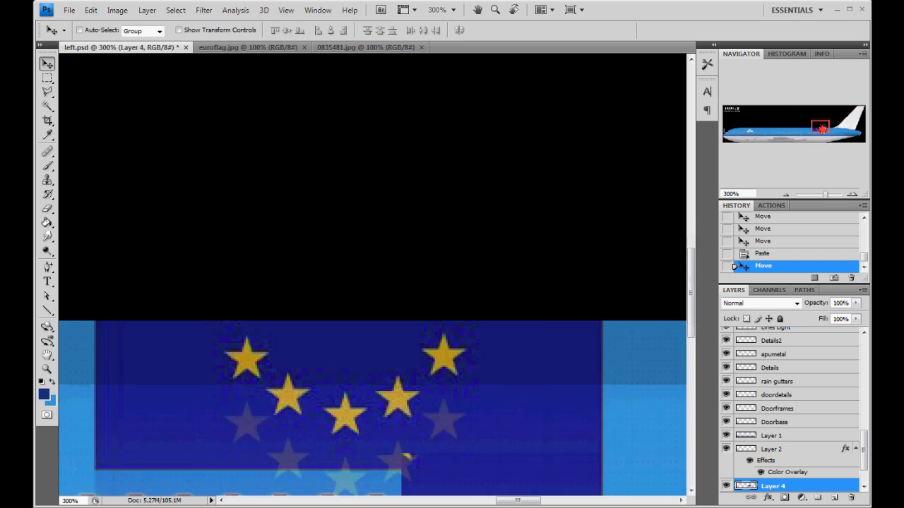
pyautogui.scroll(-3, 406, 458)
pyautogui.moveTo(585, 203); pyautogui.dragTo(586, 218)
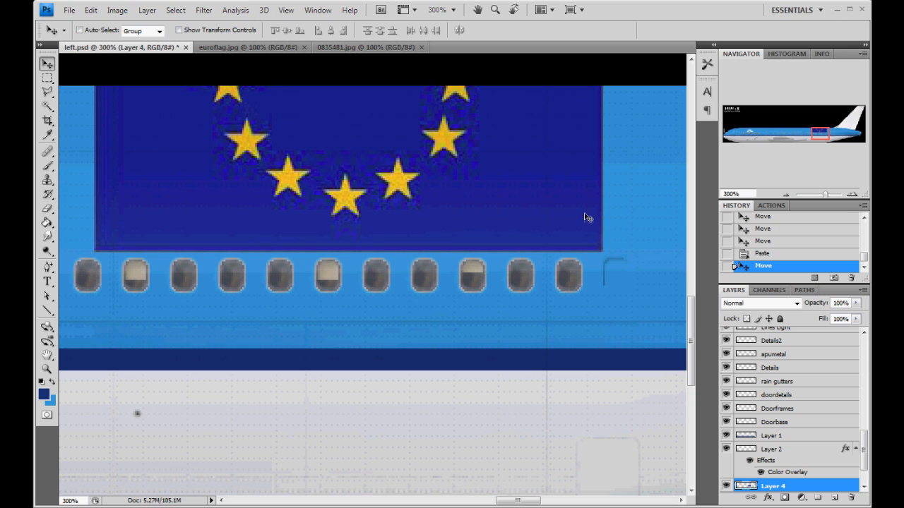
# - Scale the EU flag proportionally to 9.5% and place it above the last window before the rear door
pyautogui.hotkey('ctrl', 't')
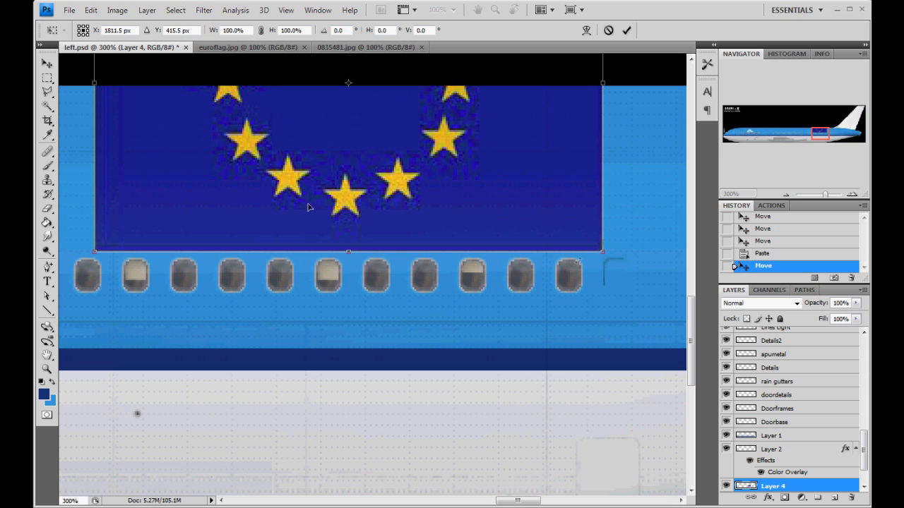
pyautogui.moveTo(95, 148); pyautogui.dragTo(555, 148)
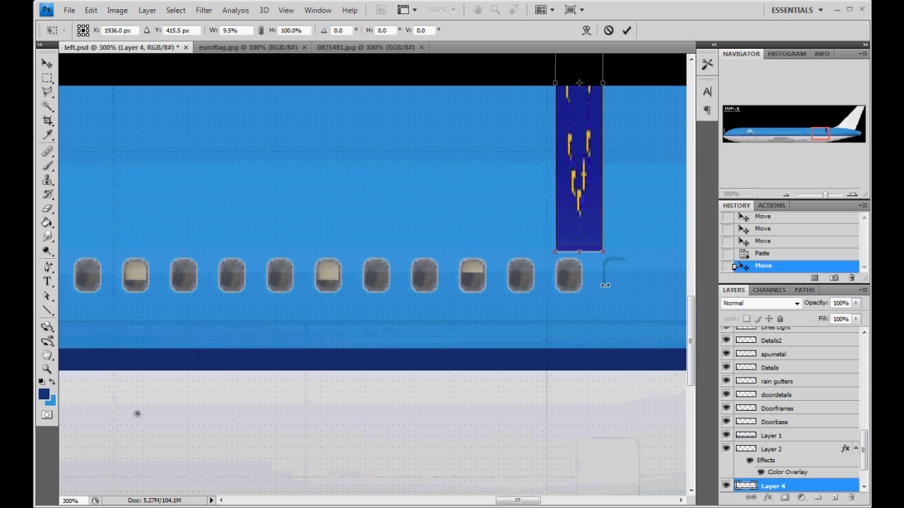
pyautogui.click(259, 31)
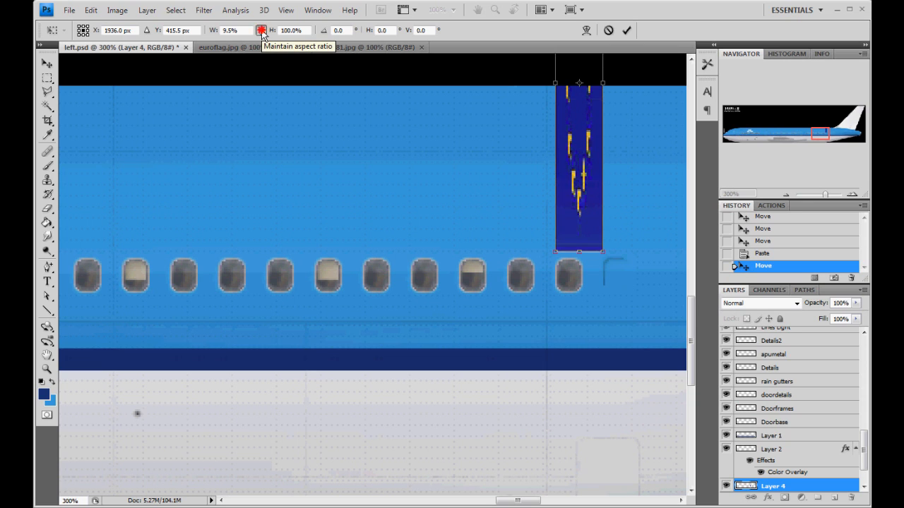
pyautogui.click(260, 31)
pyautogui.moveTo(595, 119); pyautogui.dragTo(596, 242)
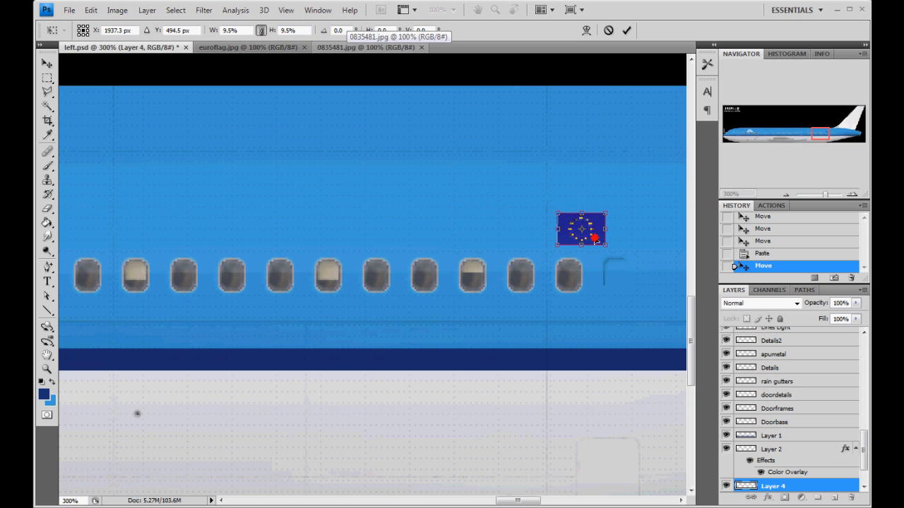
pyautogui.moveTo(820, 138); pyautogui.dragTo(826, 137)
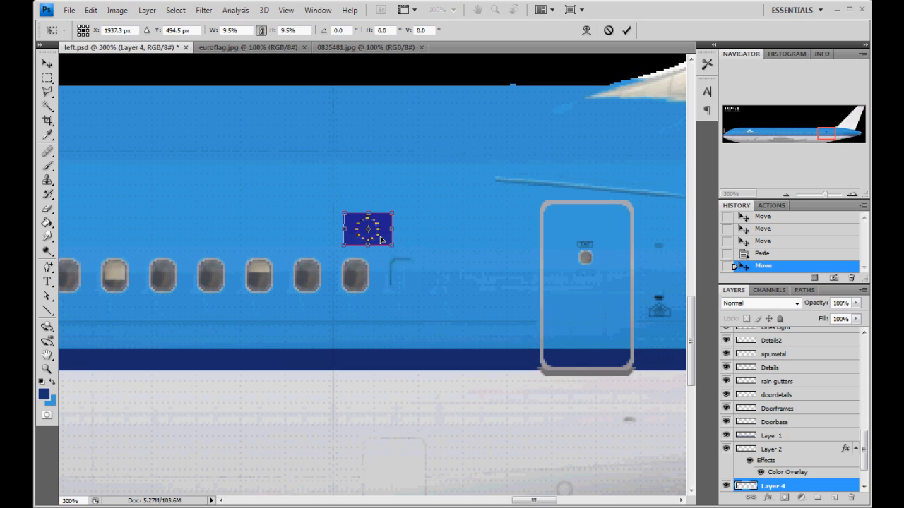
pyautogui.press('Return')
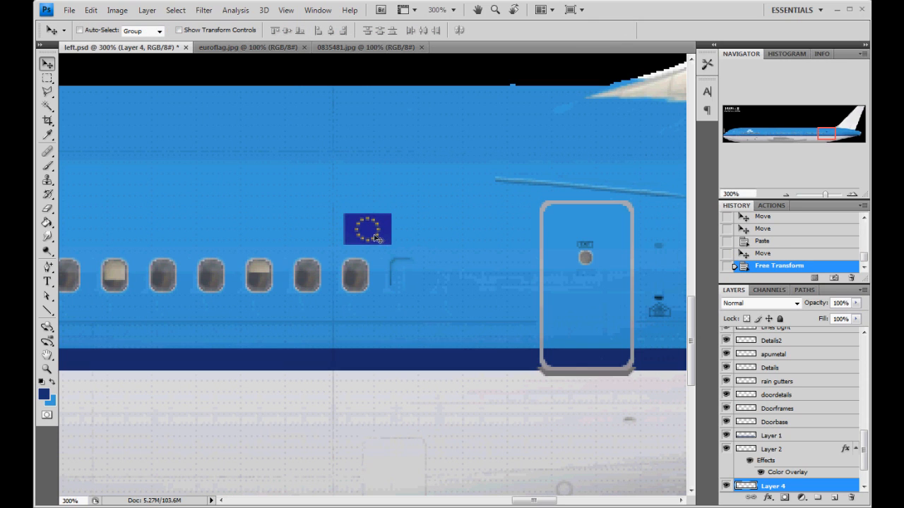
# - Move the EU flag aft to just ahead of the rear door, matching 0835481.jpg, and close euroflag.jpg
pyautogui.moveTo(367, 237); pyautogui.dragTo(404, 233)
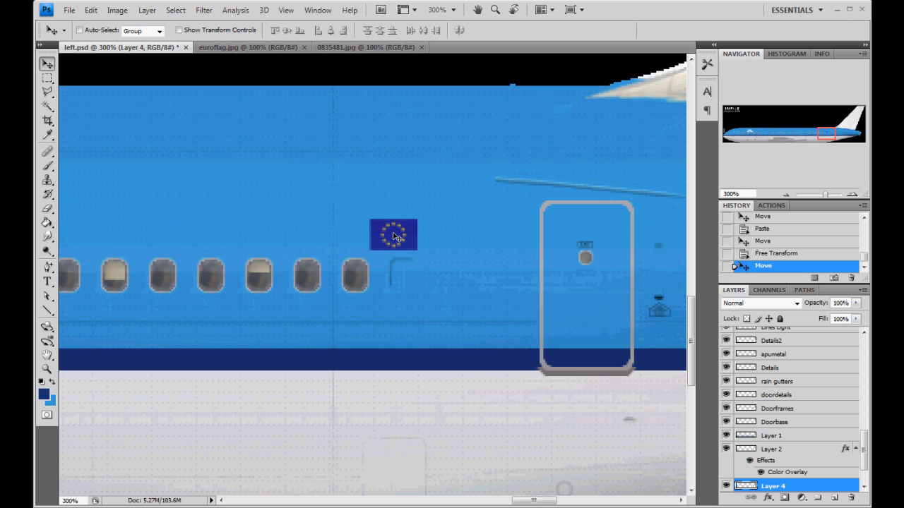
pyautogui.moveTo(397, 238); pyautogui.dragTo(490, 222)
pyautogui.click(337, 46)
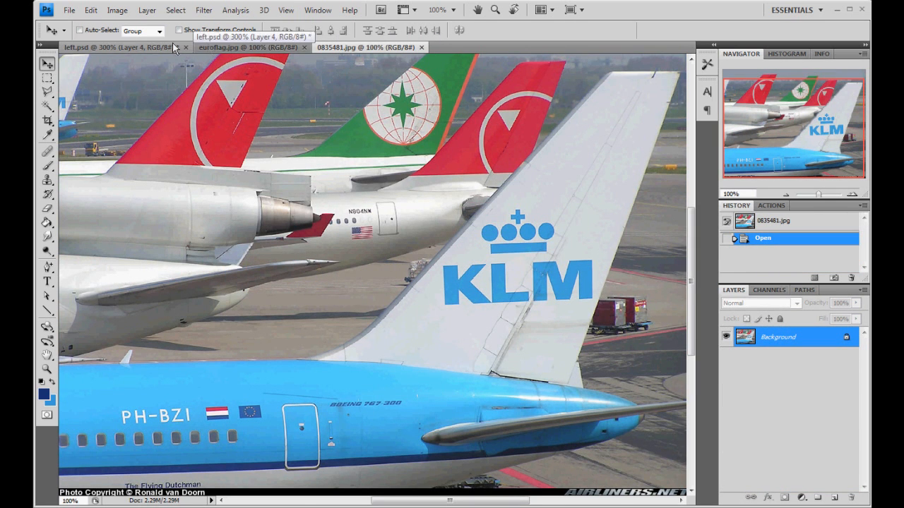
pyautogui.click(304, 47)
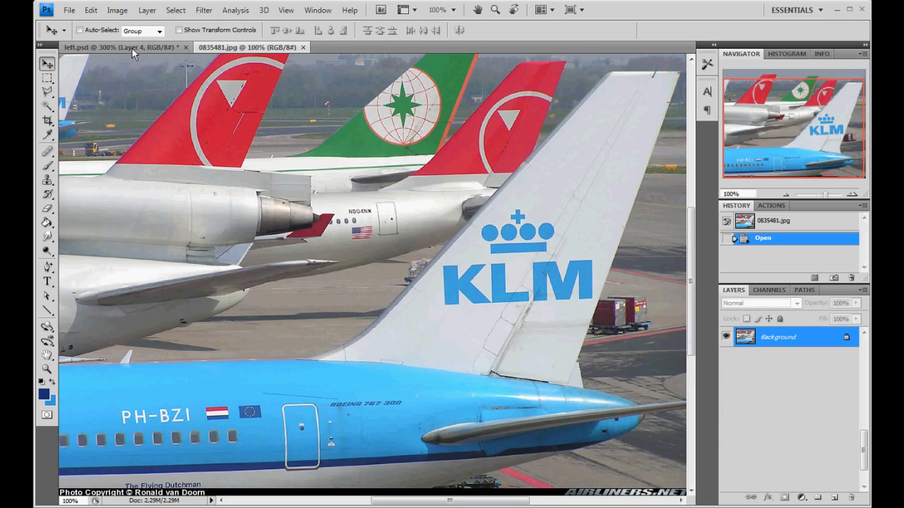
# - Open holland.jpg from the ref folder
pyautogui.click(131, 47)
pyautogui.click(70, 10)
pyautogui.click(81, 35)
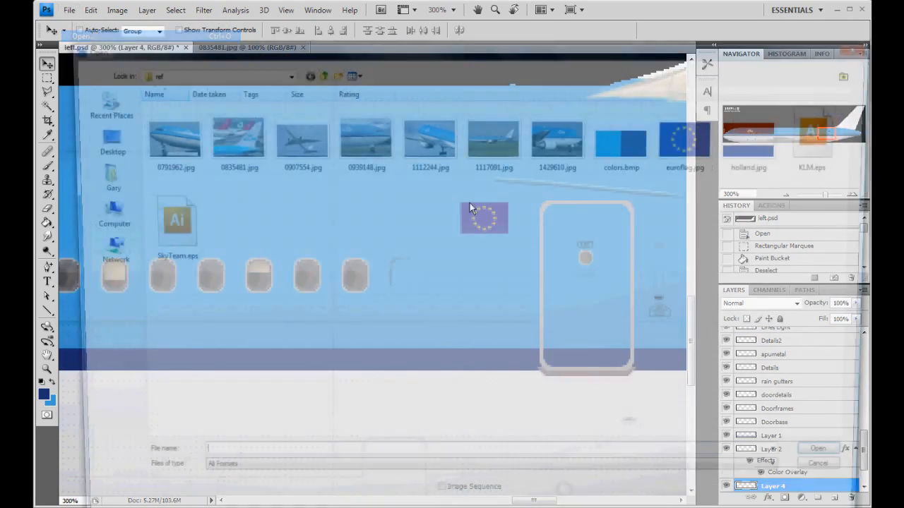
pyautogui.click(754, 141)
pyautogui.click(824, 466)
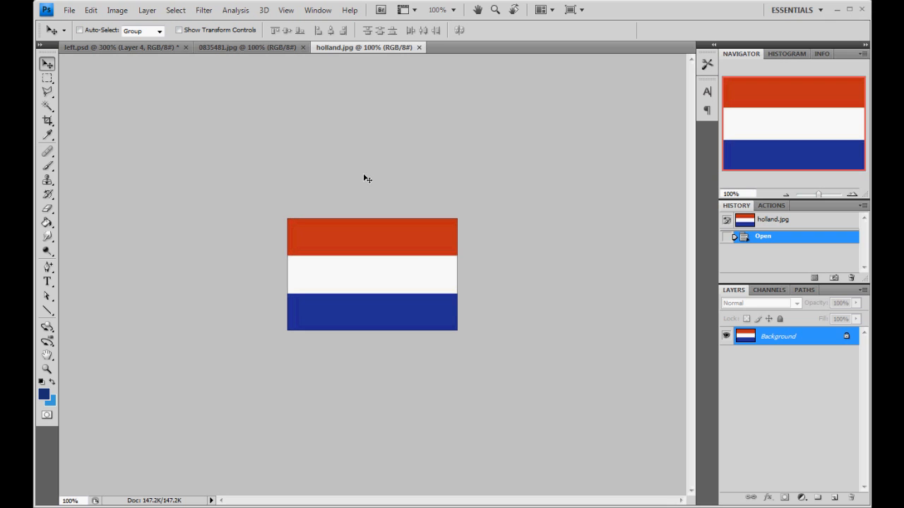
# - Copy the entire Dutch flag into left.psd and move it forward of the EU flag, just above the windows
pyautogui.hotkey('ctrl', 'a')
pyautogui.click(126, 47)
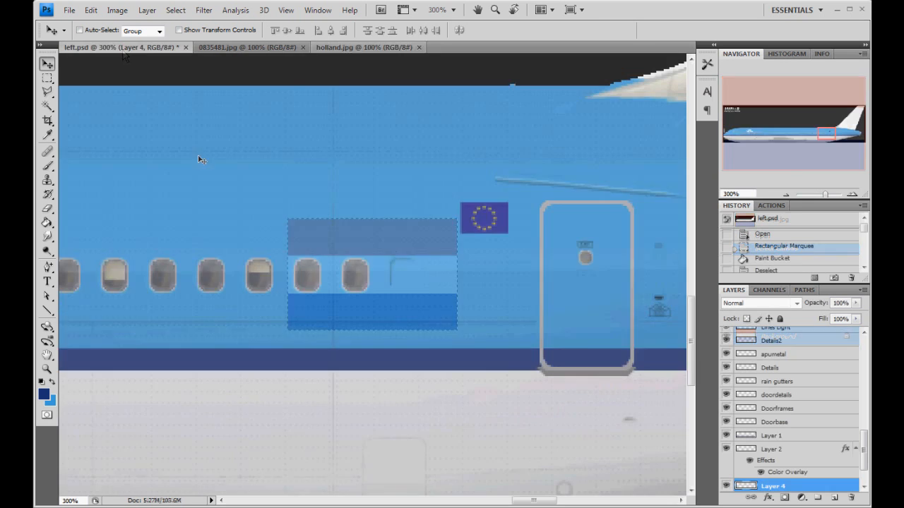
pyautogui.hotkey('ctrl', 'v')
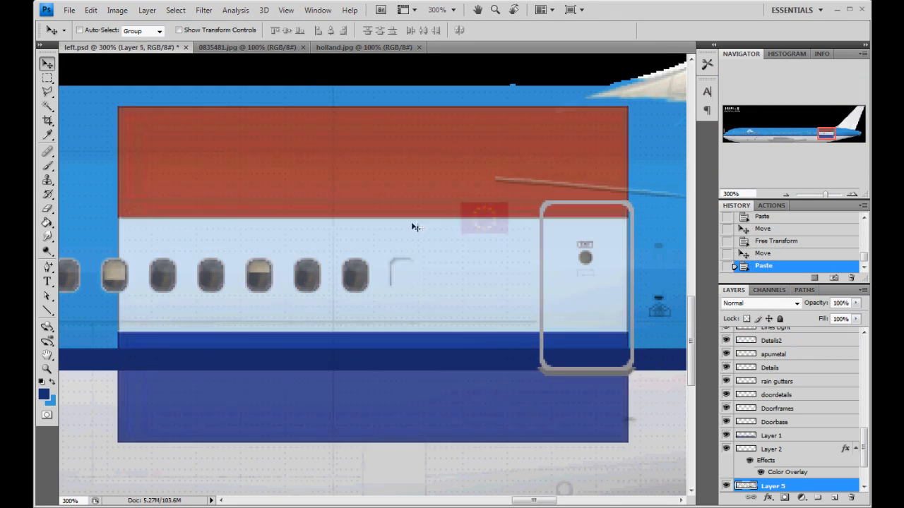
pyautogui.moveTo(420, 263); pyautogui.dragTo(306, 178)
pyautogui.moveTo(430, 285); pyautogui.dragTo(312, 174)
pyautogui.moveTo(822, 134); pyautogui.dragTo(814, 134)
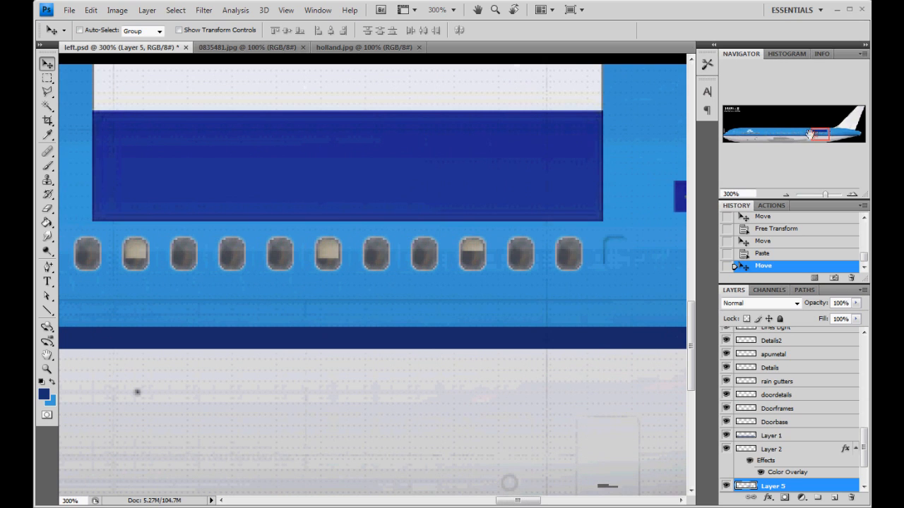
# - Scale the Dutch flag proportionally to 9.3% and place it level with the EU flag on its forward side
pyautogui.hotkey('ctrl', 't')
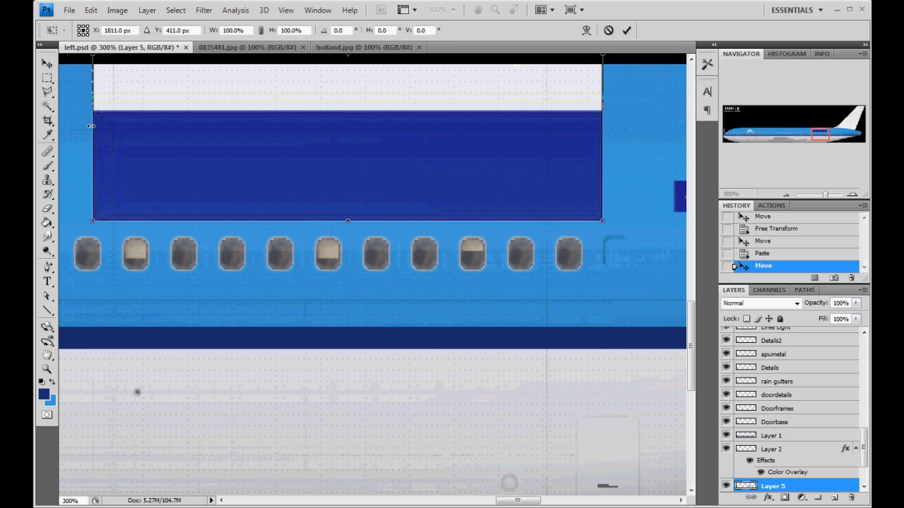
pyautogui.moveTo(91, 126); pyautogui.dragTo(553, 167)
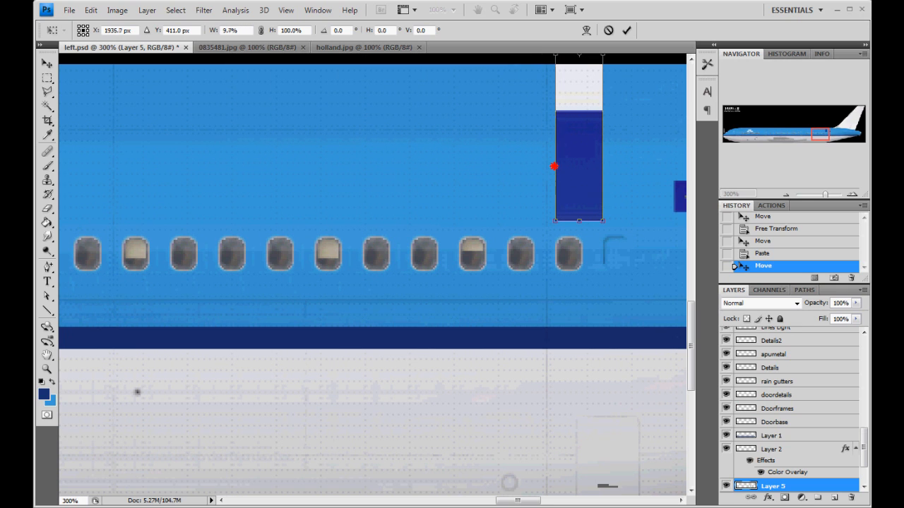
pyautogui.click(260, 30)
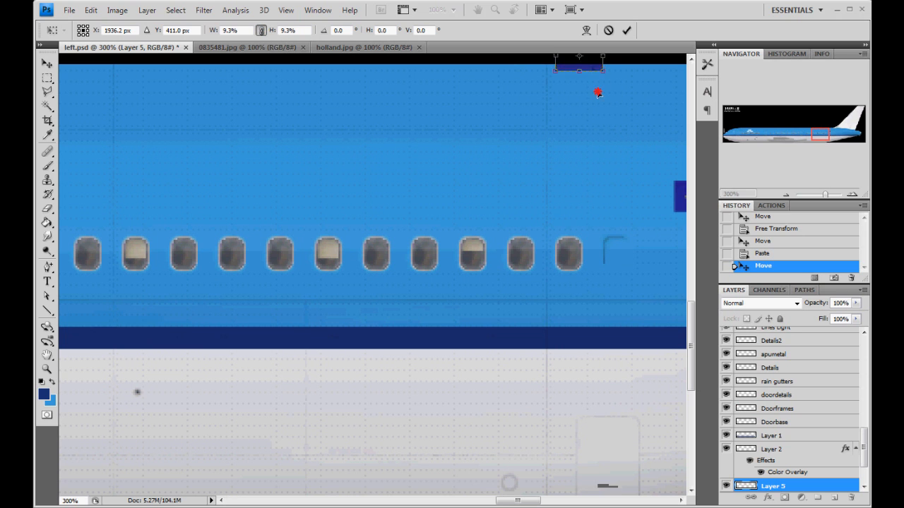
pyautogui.moveTo(592, 65); pyautogui.dragTo(620, 209)
pyautogui.press('Return')
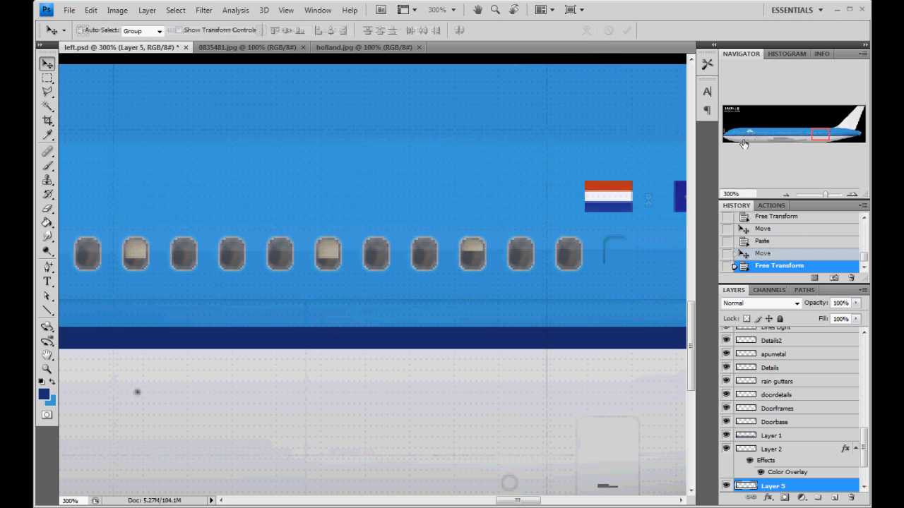
# - Adjust the Dutch flag's position beside the EU flag and close holland.jpg
pyautogui.moveTo(821, 135); pyautogui.dragTo(828, 134)
pyautogui.moveTo(378, 200)
pyautogui.mouseDown()
pyautogui.moveTo(415, 201)
pyautogui.moveTo(387, 206)
pyautogui.mouseUp()
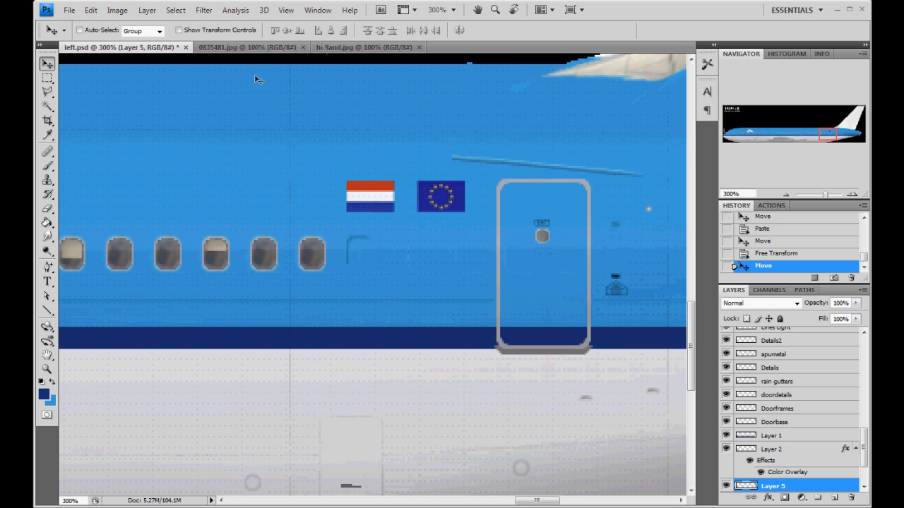
pyautogui.click(420, 49)
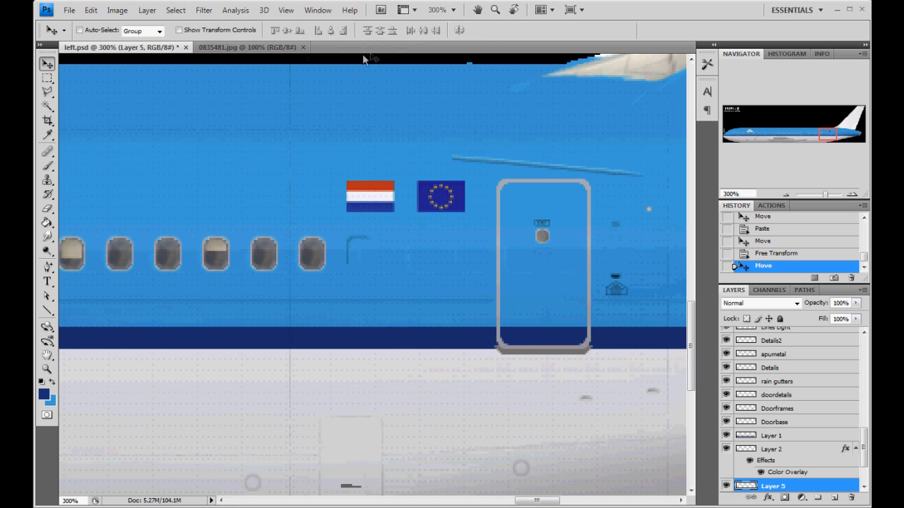
# - Compare the flags' placement with the 0835481.jpg photo and save left.psd
pyautogui.click(272, 56)
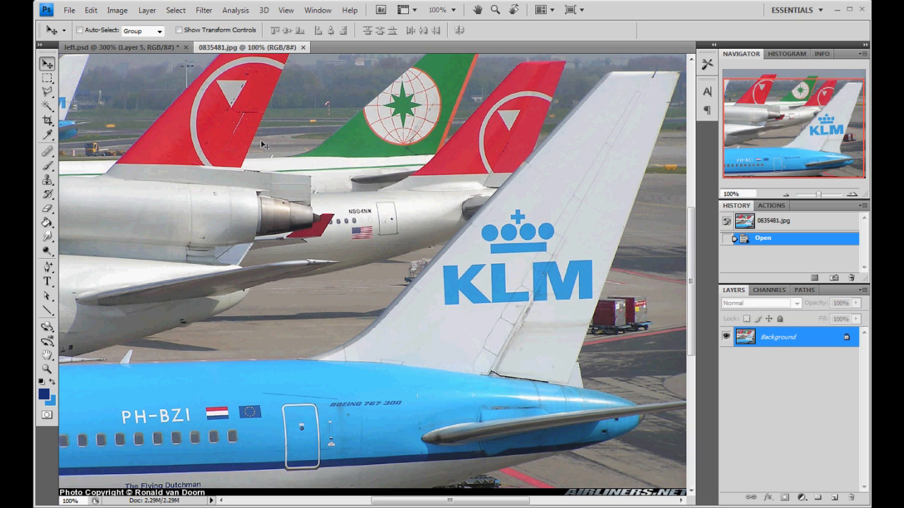
pyautogui.click(161, 48)
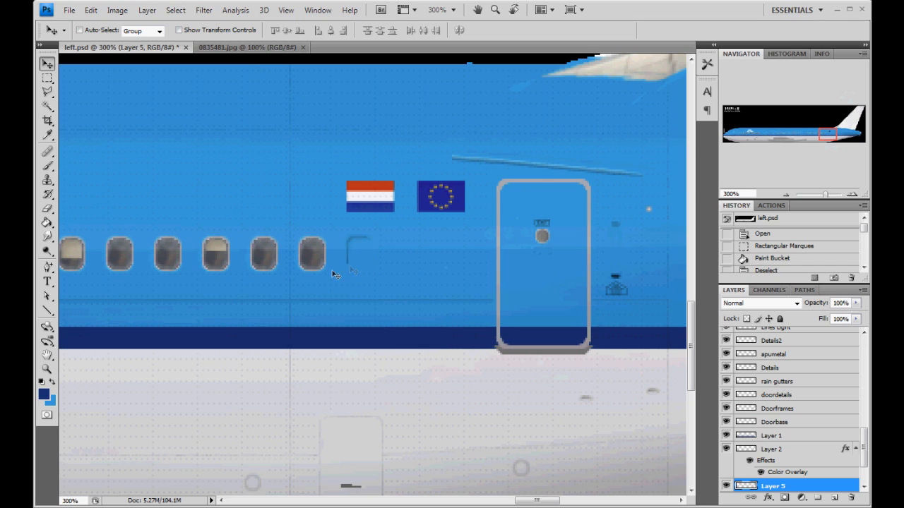
pyautogui.hotkey('ctrl', 's')
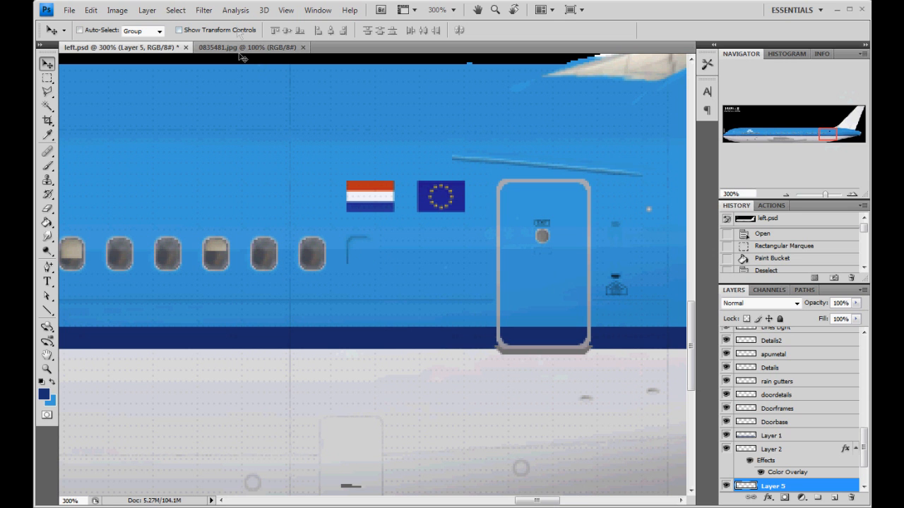
# - Move the Dutch flag forward so it sits above the rearmost cabin window, and compare its placement with the 0835481.jpg photo
pyautogui.click(243, 46)
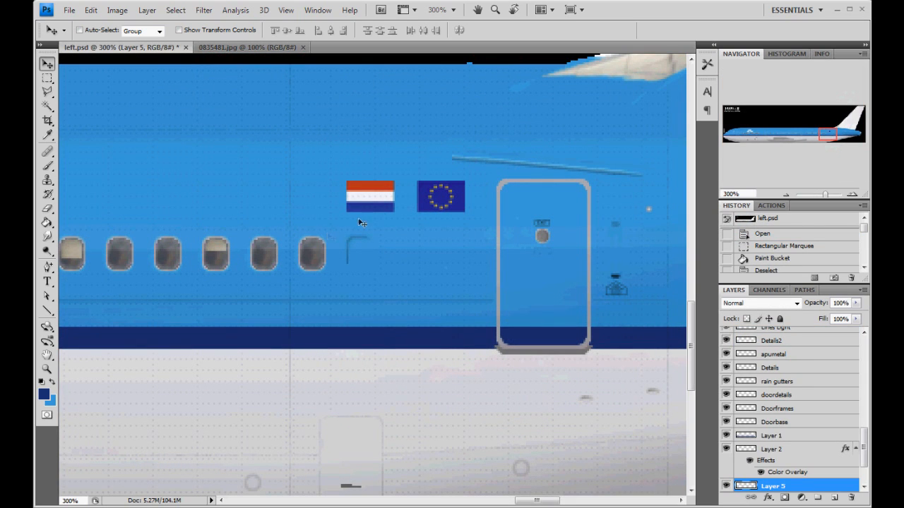
pyautogui.moveTo(375, 209); pyautogui.dragTo(326, 210)
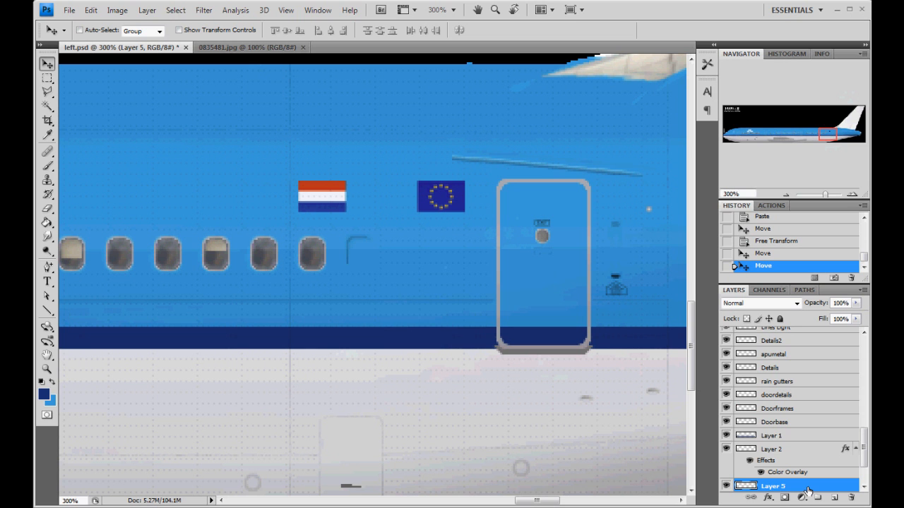
pyautogui.click(251, 47)
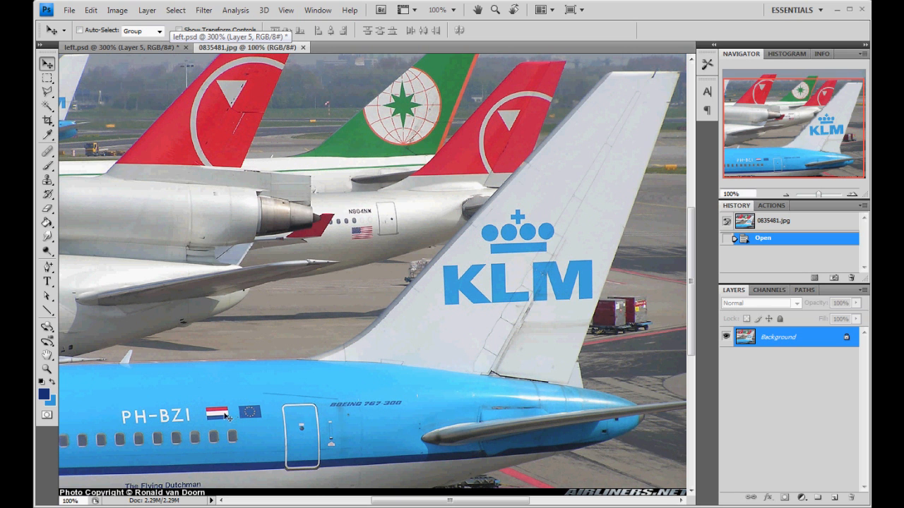
# - Move the EU flag on Layer 4 in left.psd forward, closer to the Dutch flag and at the same height
pyautogui.click(135, 48)
pyautogui.scroll(-3, 792, 472)
pyautogui.click(769, 461)
pyautogui.click(726, 459)
pyautogui.click(727, 460)
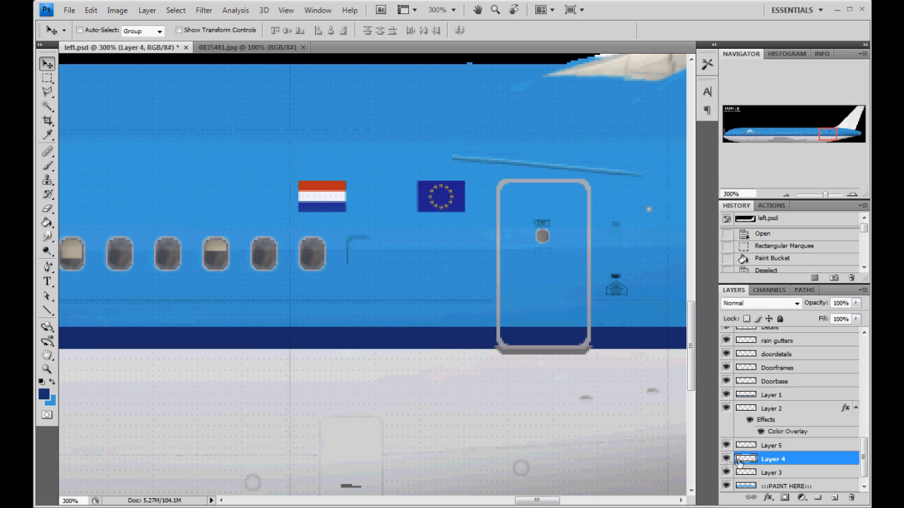
pyautogui.click(726, 459)
pyautogui.click(727, 459)
pyautogui.click(727, 459)
pyautogui.moveTo(450, 209); pyautogui.dragTo(405, 211)
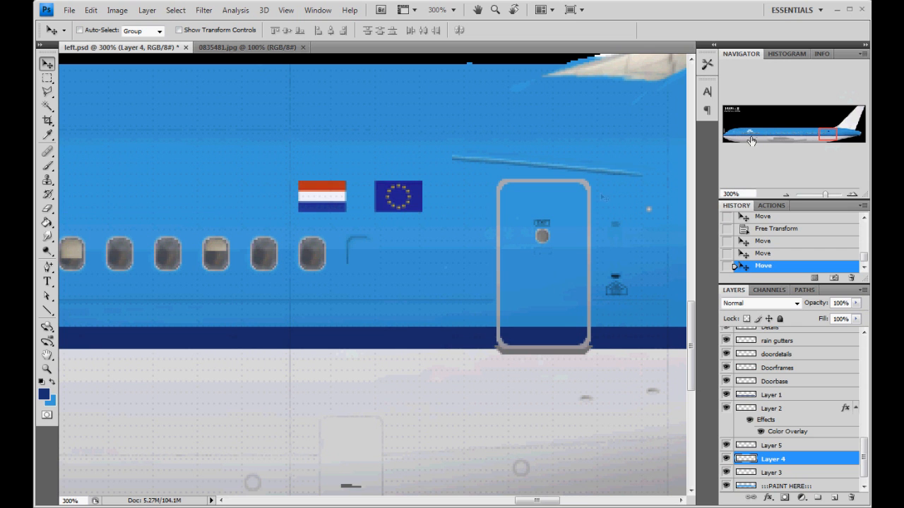
# - Compare the two flags' spacing and position at 100% zoom with the 0835481.jpg photo
pyautogui.moveTo(827, 134)
pyautogui.mouseDown()
pyautogui.moveTo(809, 138)
pyautogui.moveTo(813, 128)
pyautogui.mouseUp()
pyautogui.click(787, 194)
pyautogui.click(787, 195)
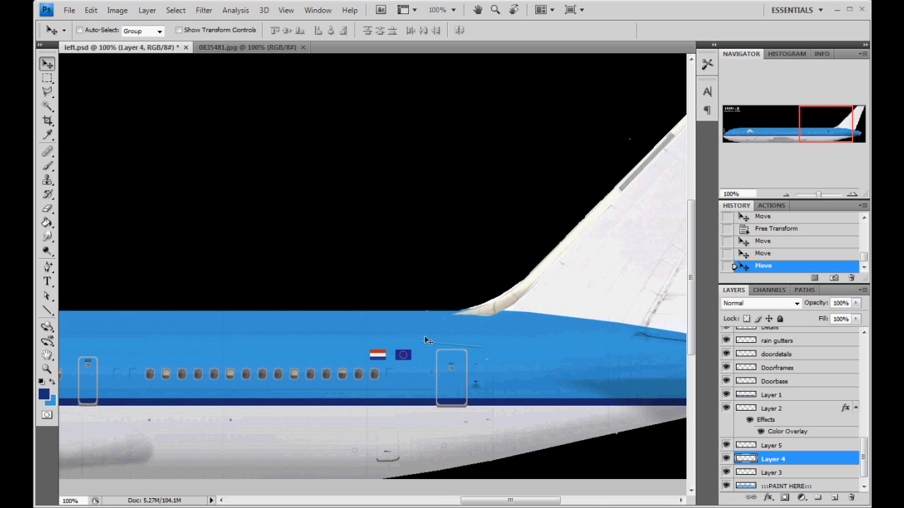
pyautogui.moveTo(282, 49); pyautogui.dragTo(357, 354)
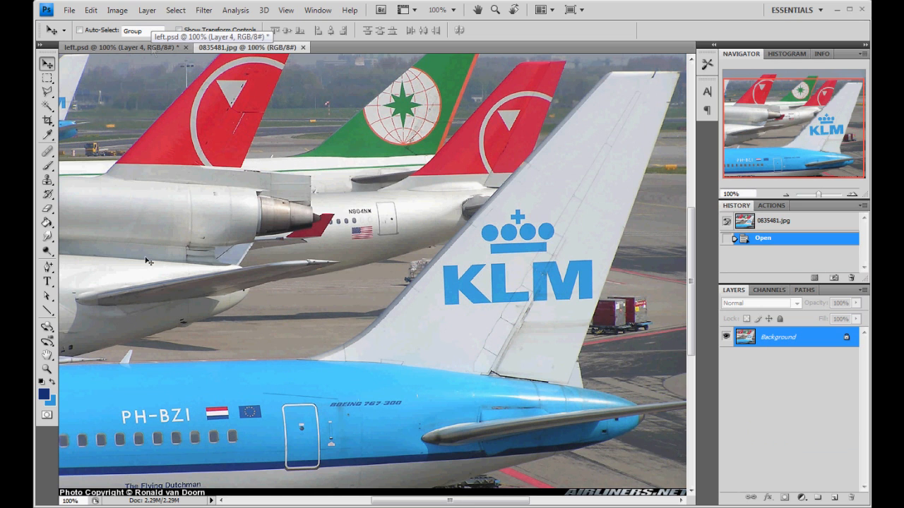
pyautogui.click(139, 46)
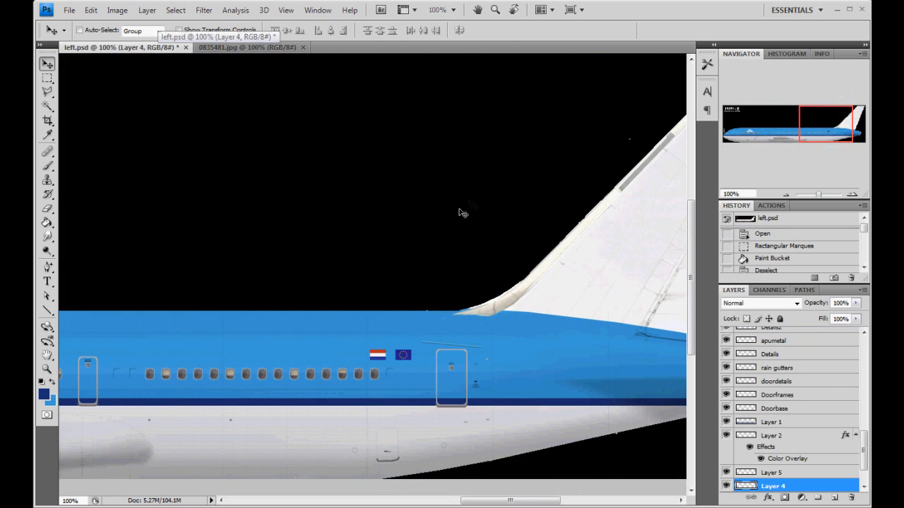
# - Set up the Type tool with white (ffffff) text at 24 pt in Arial Bold
pyautogui.click(47, 283)
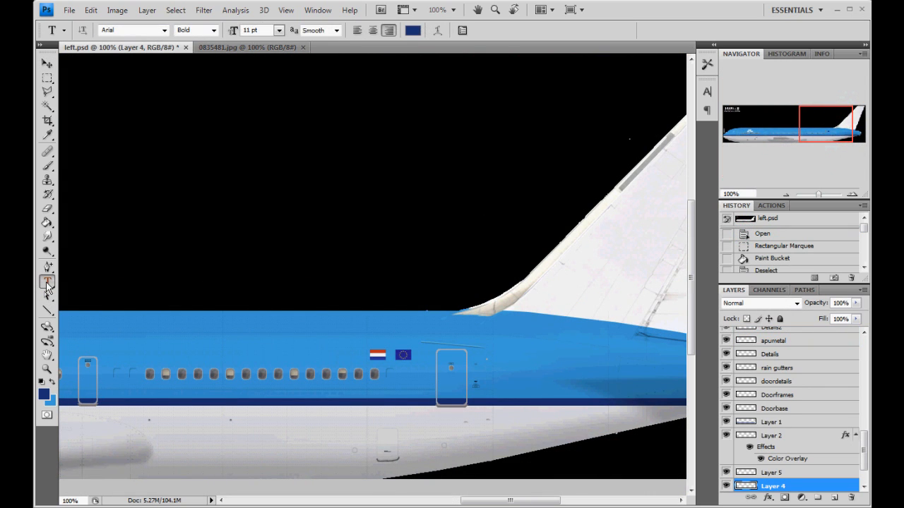
pyautogui.click(413, 31)
pyautogui.moveTo(494, 297); pyautogui.dragTo(369, 188)
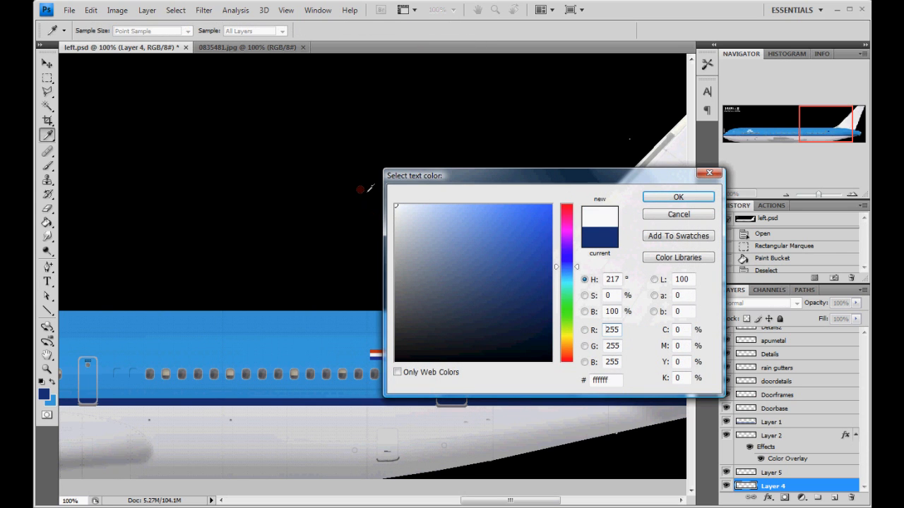
pyautogui.click(650, 198)
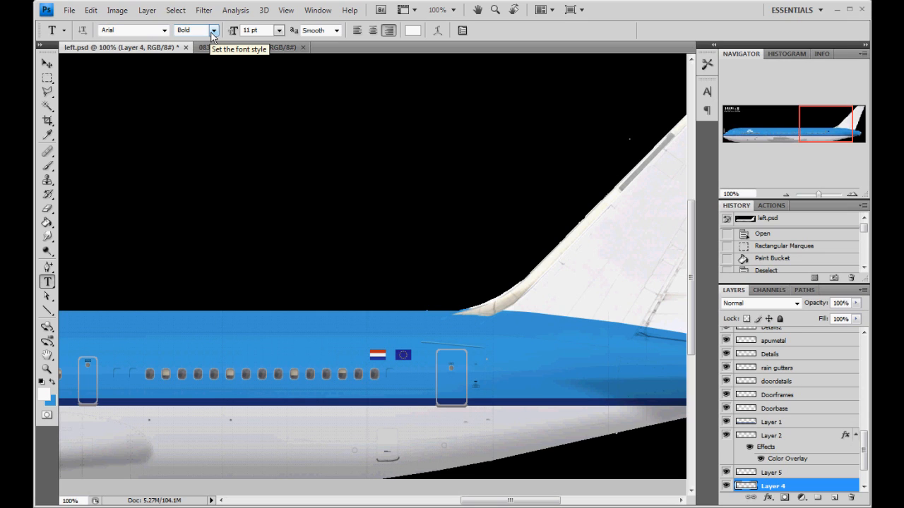
pyautogui.click(279, 31)
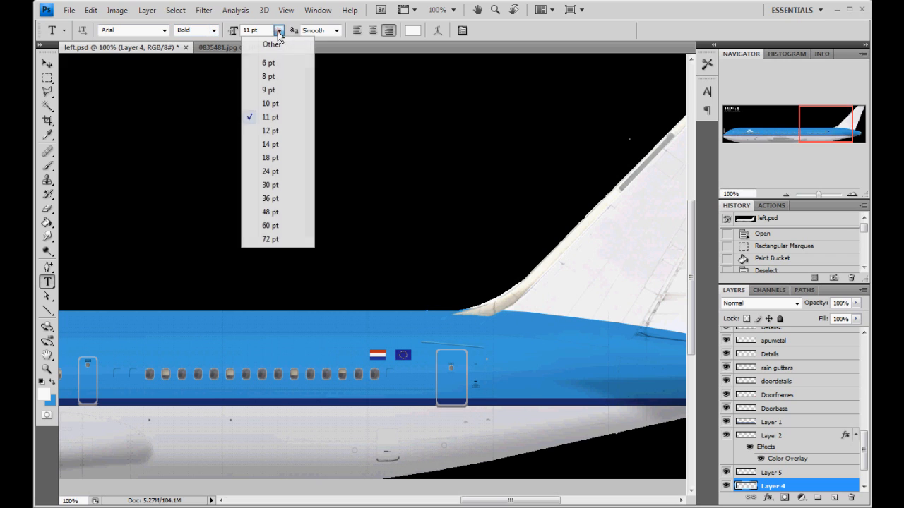
pyautogui.click(281, 170)
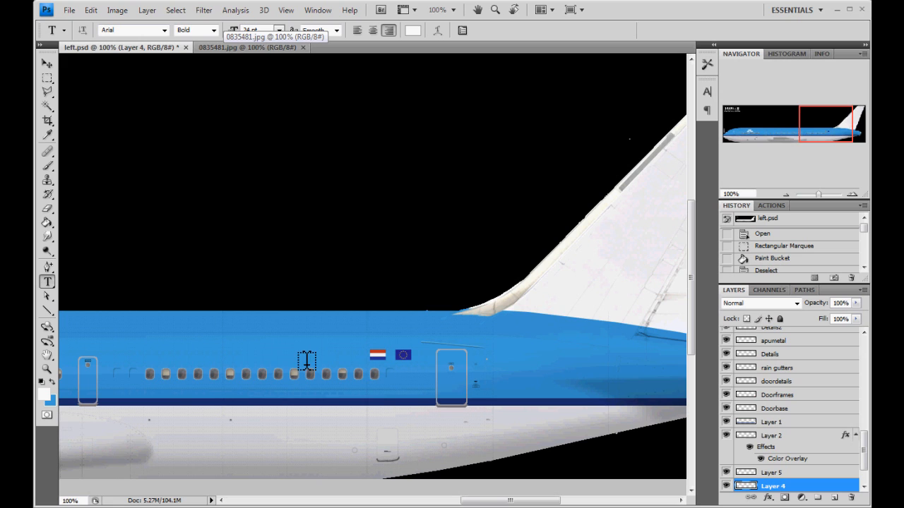
# - Add the registration text PH-BZI above the windows and place it just forward of the Dutch flag, level with it
pyautogui.click(278, 352)
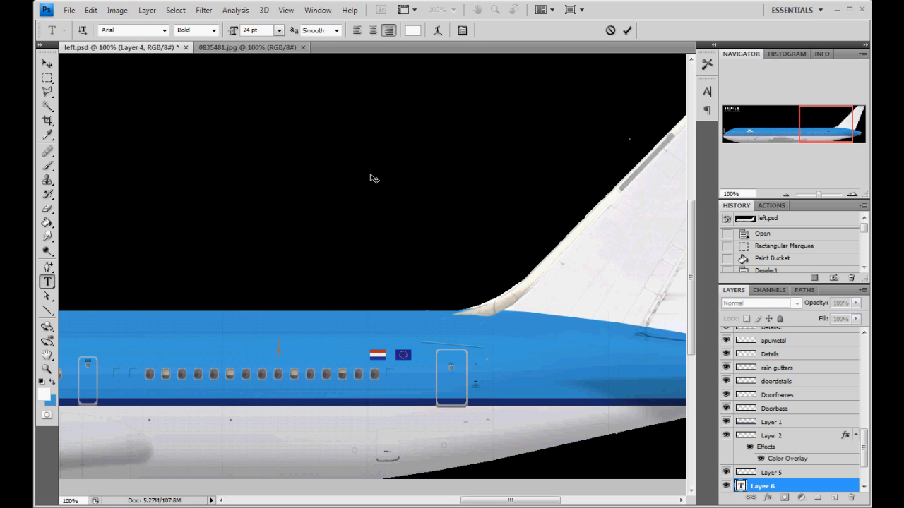
pyautogui.write('PH-BZI')
pyautogui.click(46, 64)
pyautogui.moveTo(305, 351); pyautogui.dragTo(384, 360)
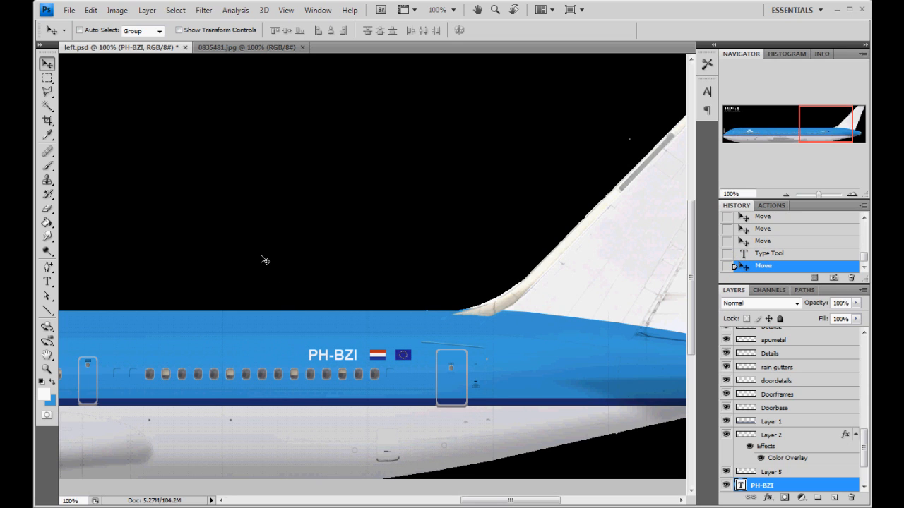
# - Nudge the PH-BZI text slightly forward and compare its position and lettering with the 0835481.jpg photo
pyautogui.click(251, 48)
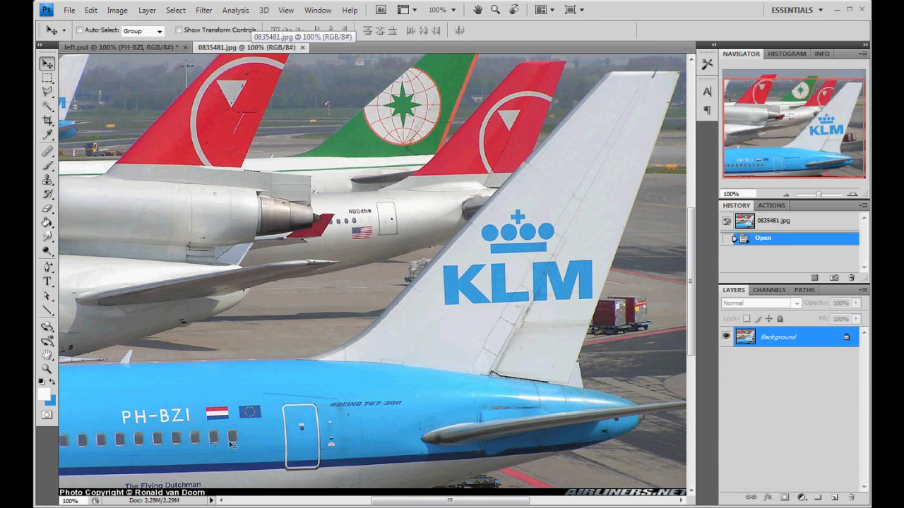
pyautogui.click(141, 49)
pyautogui.moveTo(346, 359); pyautogui.dragTo(342, 357)
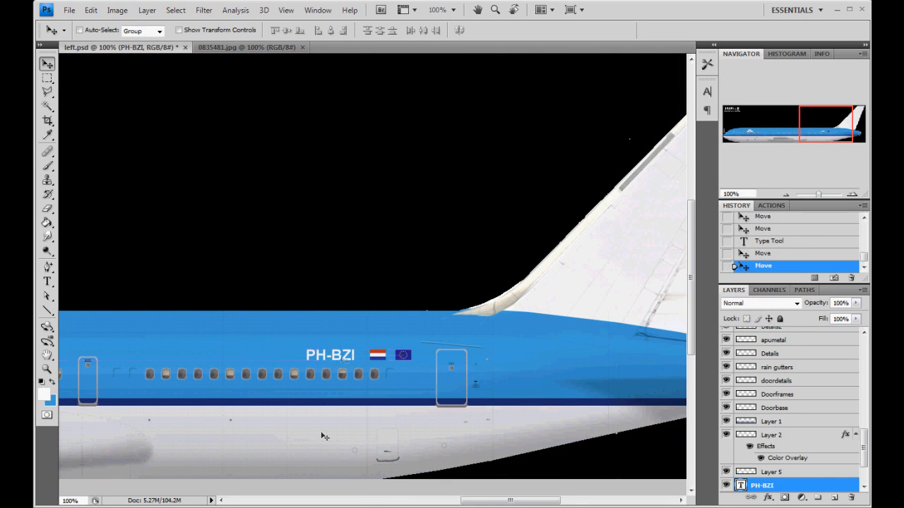
pyautogui.click(268, 50)
pyautogui.click(150, 48)
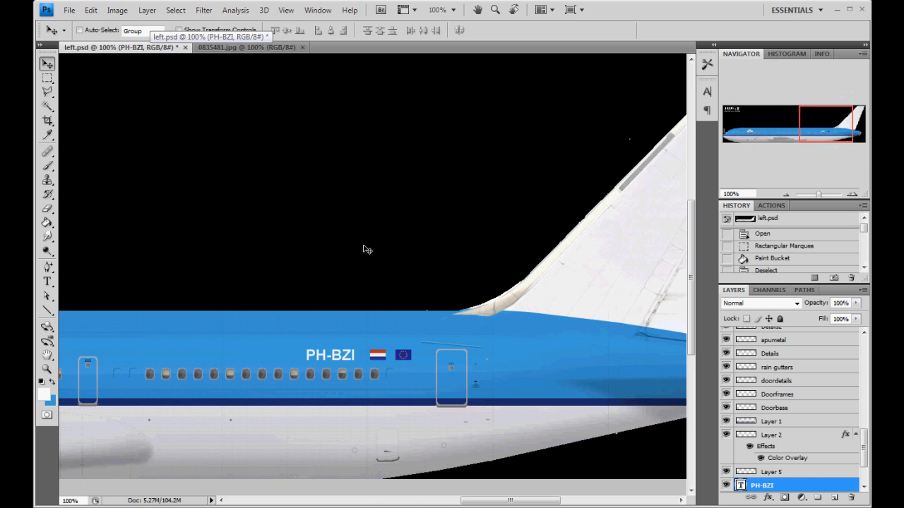
pyautogui.click(235, 47)
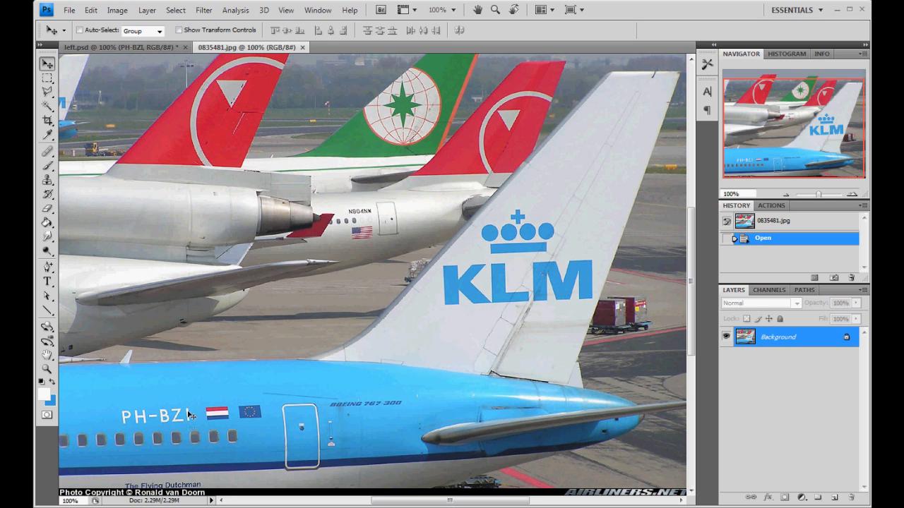
pyautogui.click(144, 45)
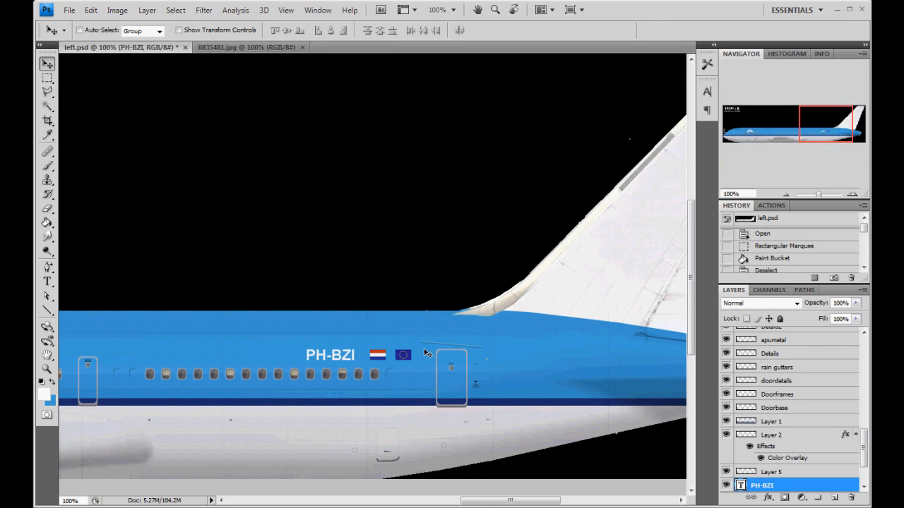
# - Set the PH-BZI text's tracking to 50
pyautogui.click(708, 91)
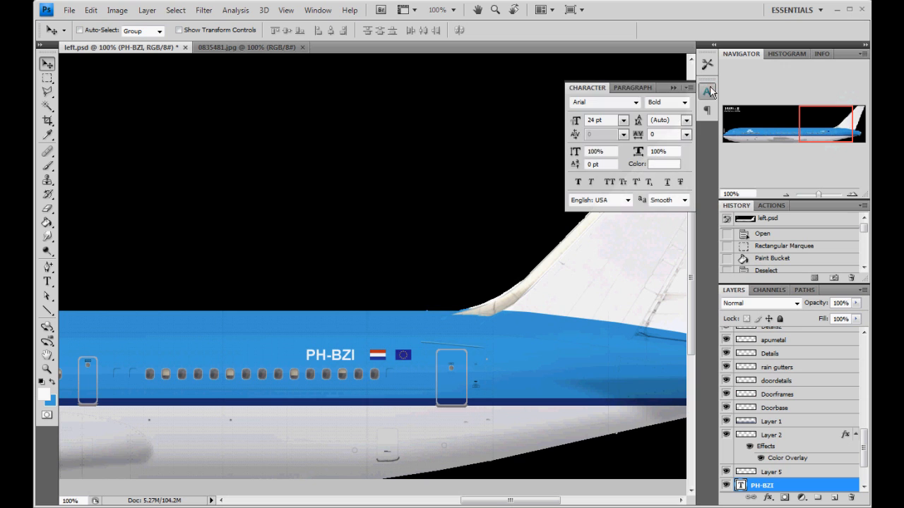
pyautogui.click(592, 85)
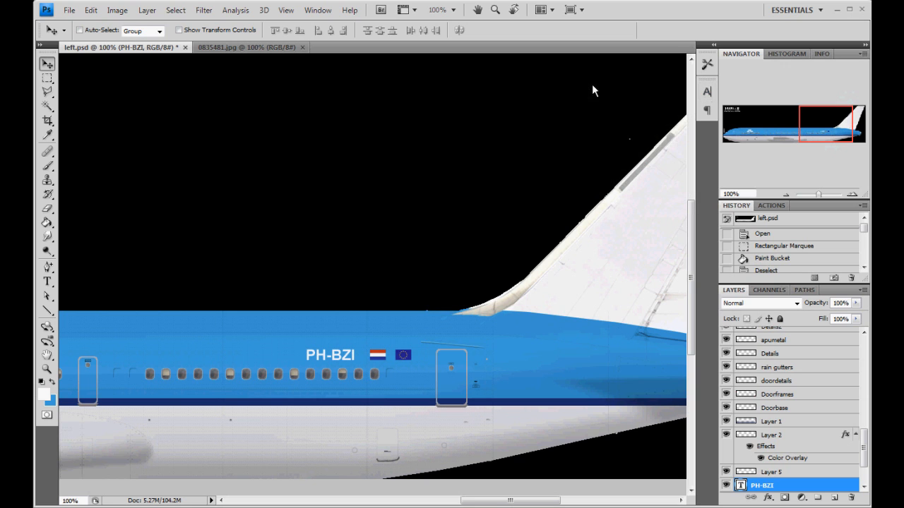
pyautogui.click(707, 91)
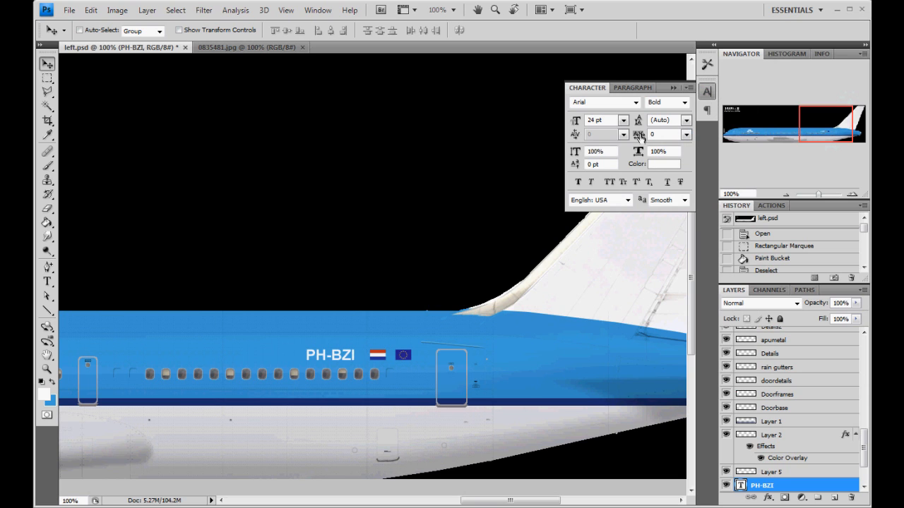
pyautogui.click(687, 134)
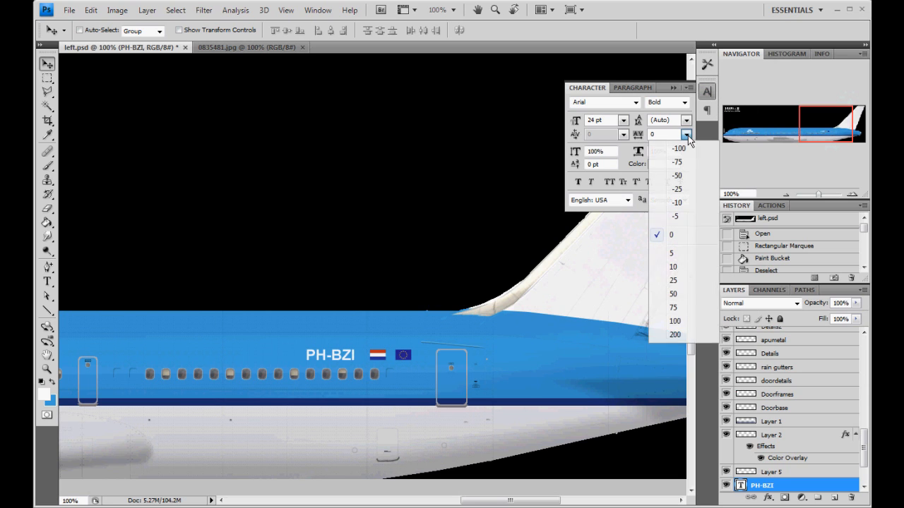
pyautogui.click(675, 294)
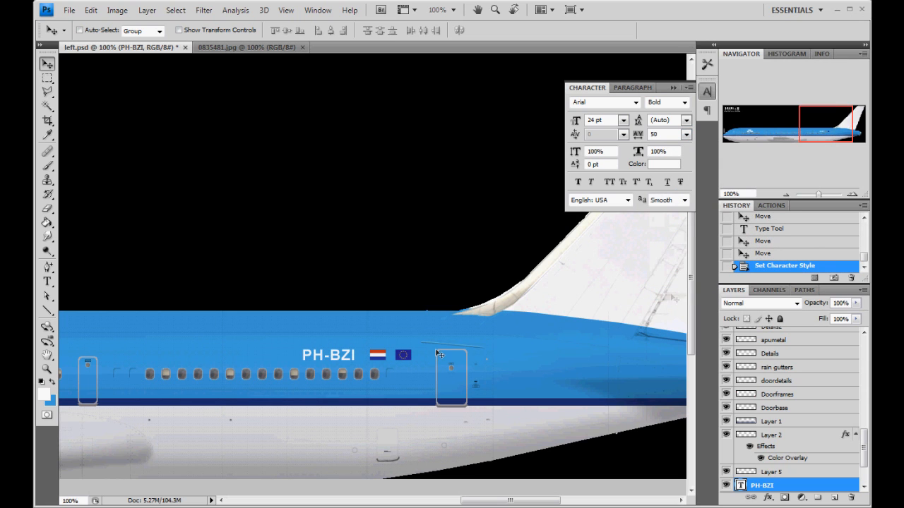
pyautogui.click(707, 92)
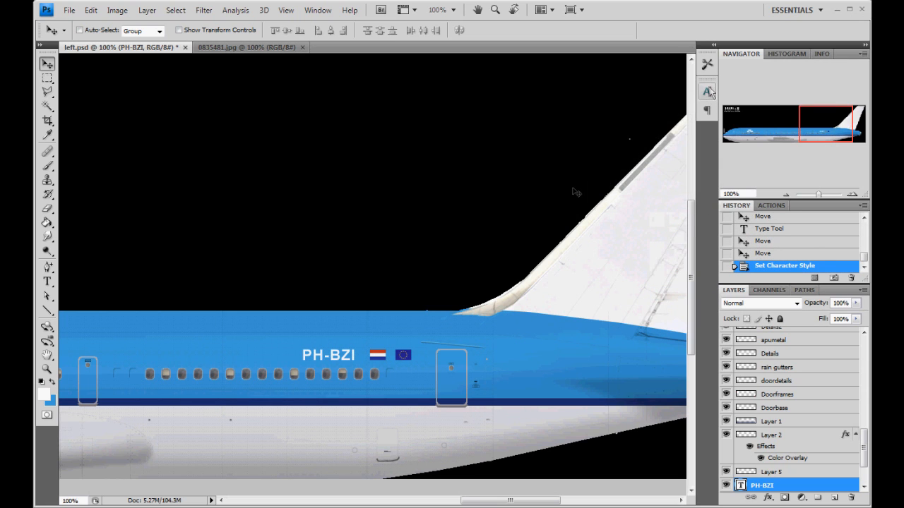
# - Check the registration's letter spacing against the 0835481.jpg photo and set the PH-BZI text's tracking to 75
pyautogui.click(255, 48)
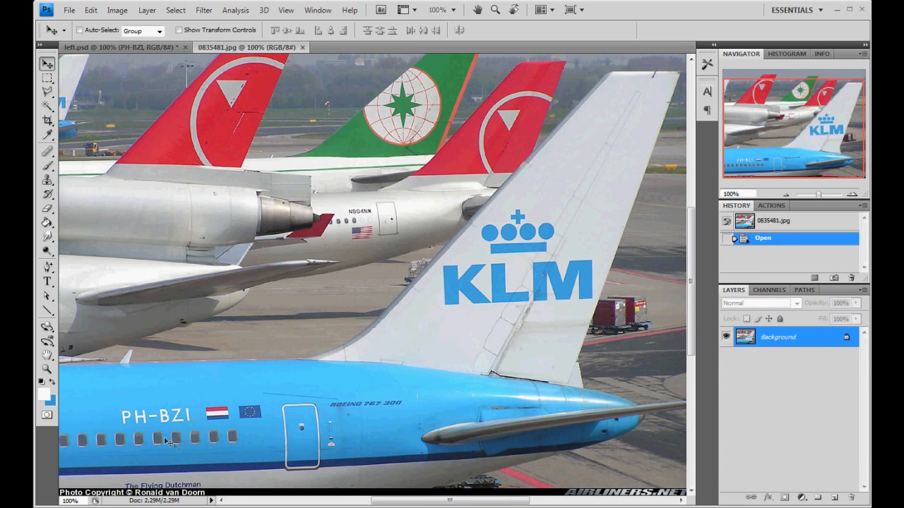
pyautogui.click(161, 47)
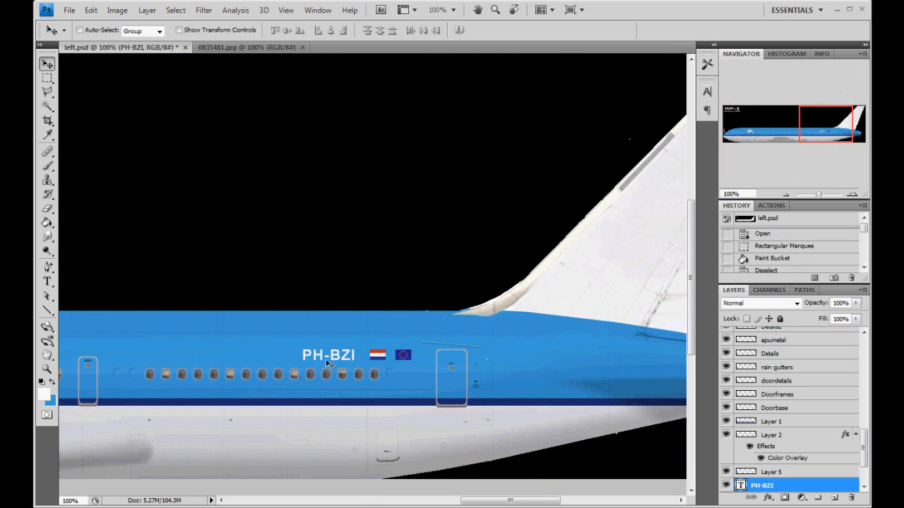
pyautogui.click(706, 91)
pyautogui.click(685, 134)
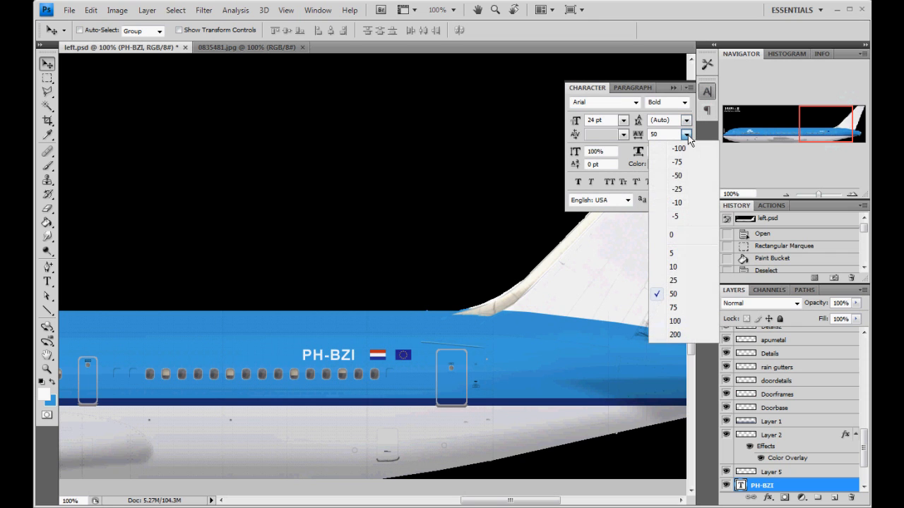
pyautogui.click(632, 87)
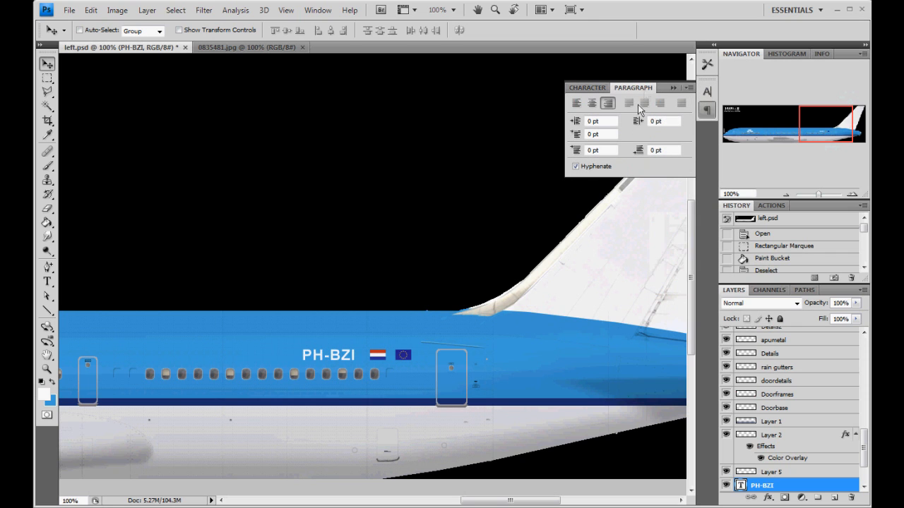
pyautogui.click(608, 102)
pyautogui.click(599, 89)
pyautogui.click(685, 135)
pyautogui.click(682, 309)
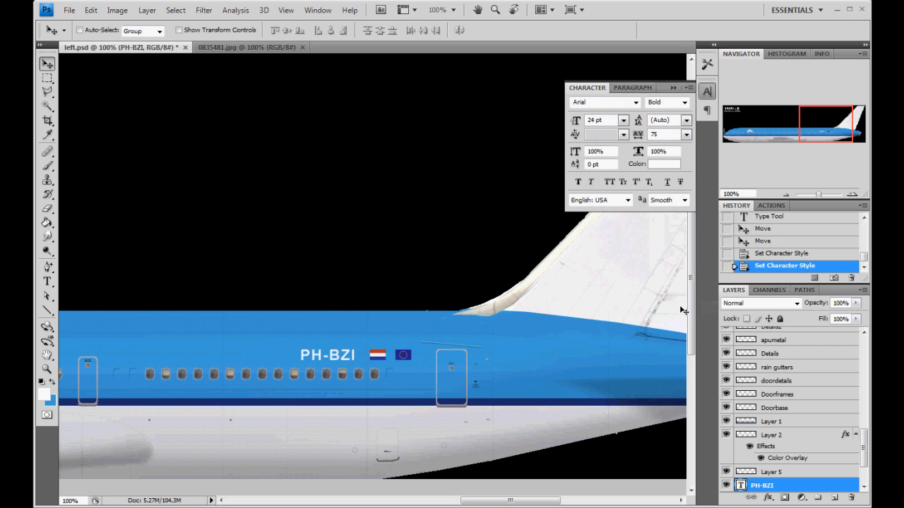
# - Set the PH-BZI text's tracking to 100 and compare the registration with the 0835481.jpg photo
pyautogui.click(685, 134)
pyautogui.click(682, 322)
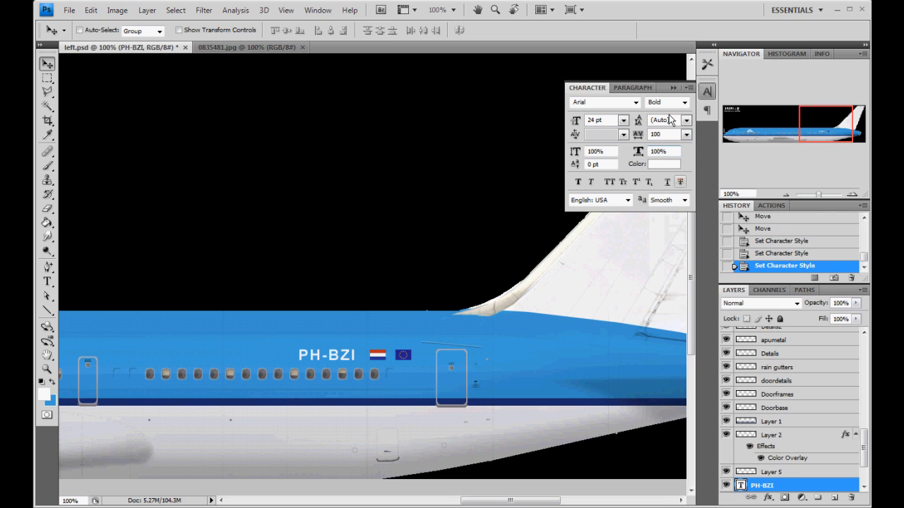
pyautogui.click(707, 92)
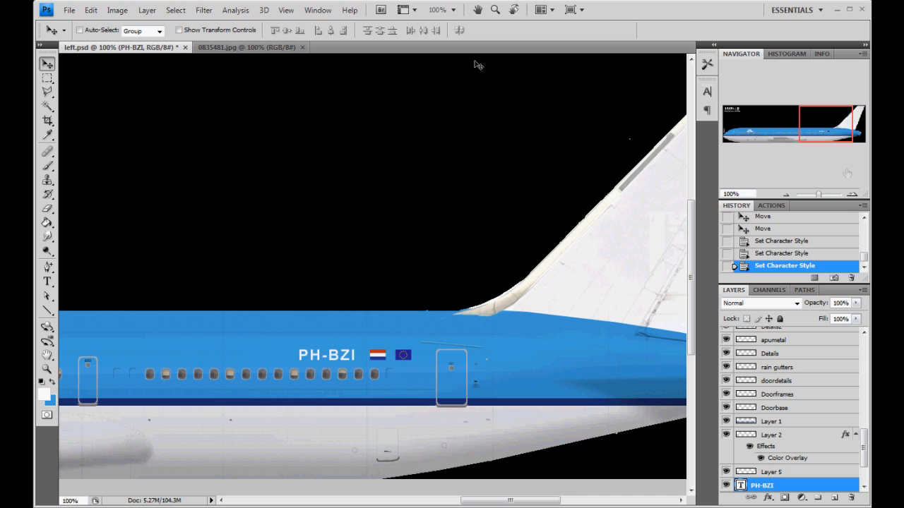
pyautogui.click(242, 48)
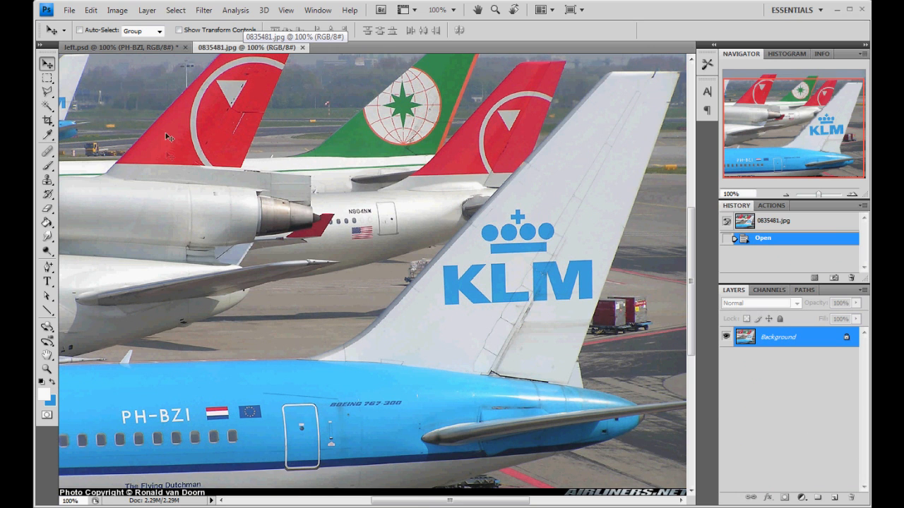
pyautogui.click(120, 47)
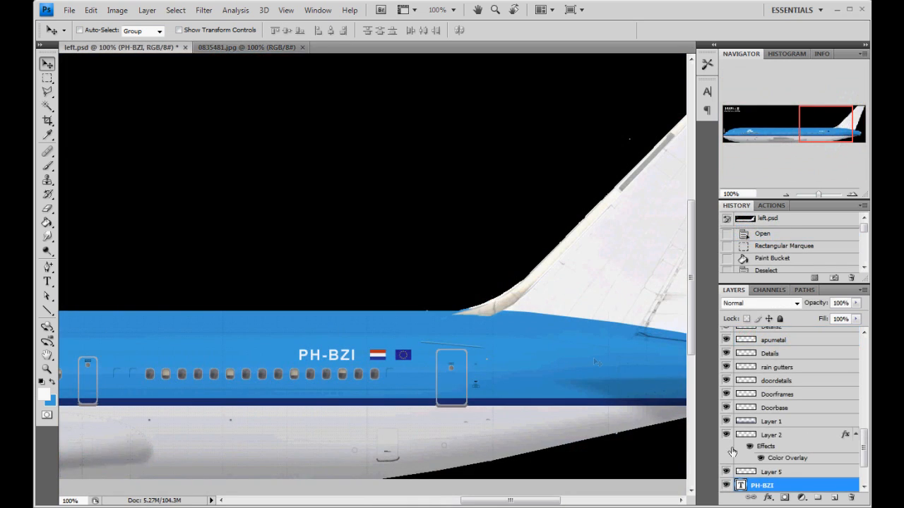
# - Rasterize the PH-BZI text layer and check which artwork it holds by toggling its visibility
pyautogui.rightClick(803, 487)
pyautogui.click(864, 449)
pyautogui.moveTo(864, 452); pyautogui.dragTo(865, 465)
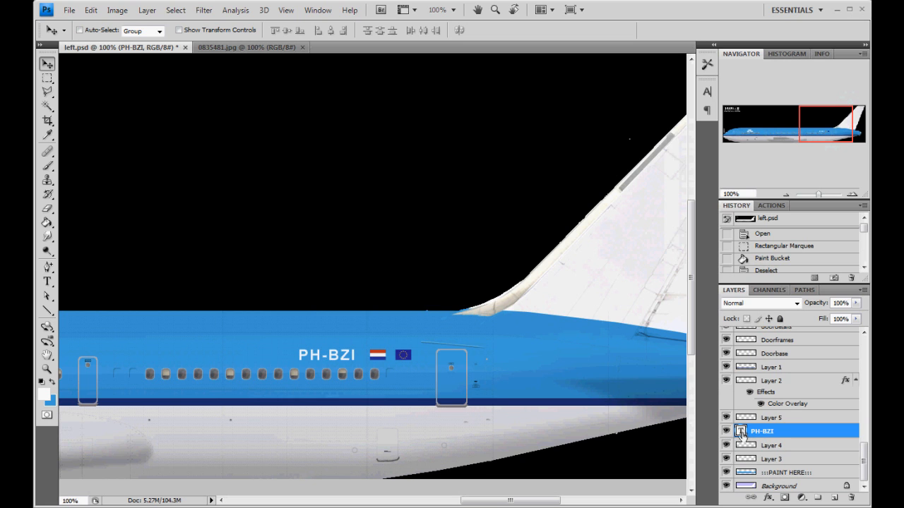
pyautogui.rightClick(797, 433)
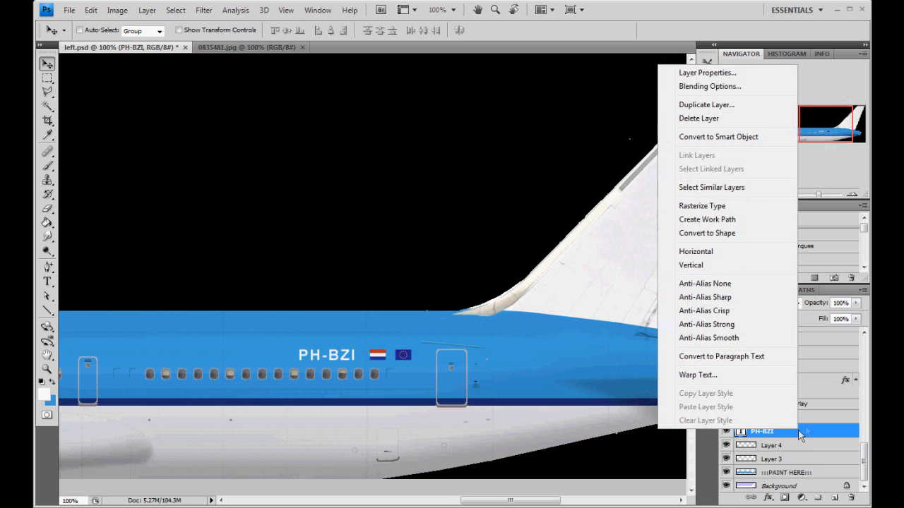
pyautogui.click(716, 206)
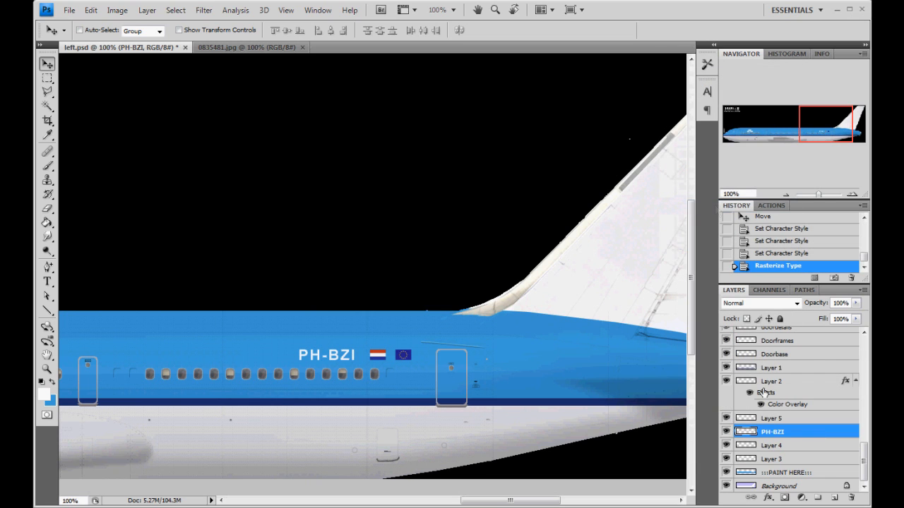
pyautogui.click(726, 431)
pyautogui.click(727, 431)
# - Select only the hyphen in the rasterized PH-BZI registration, nudge it slightly upward, and clear the selection
pyautogui.click(47, 80)
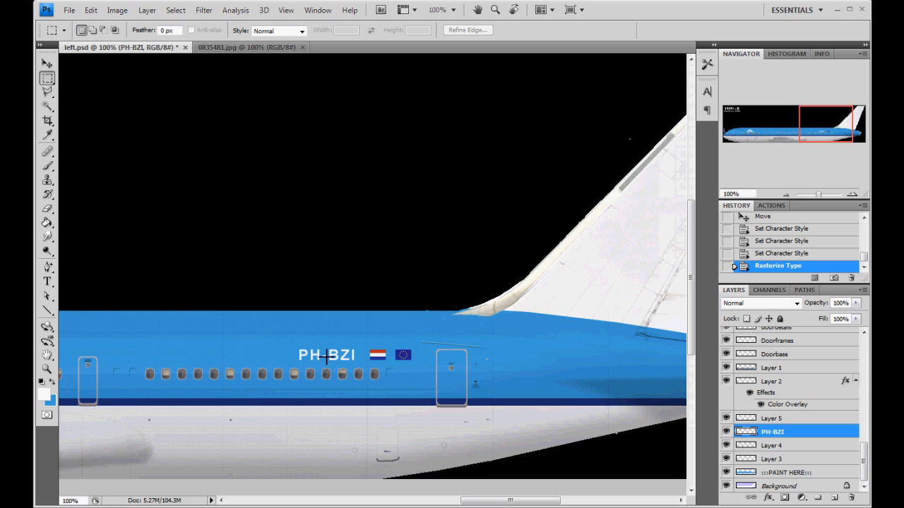
pyautogui.moveTo(319, 351); pyautogui.dragTo(327, 361)
pyautogui.click(46, 64)
pyautogui.press('Up')
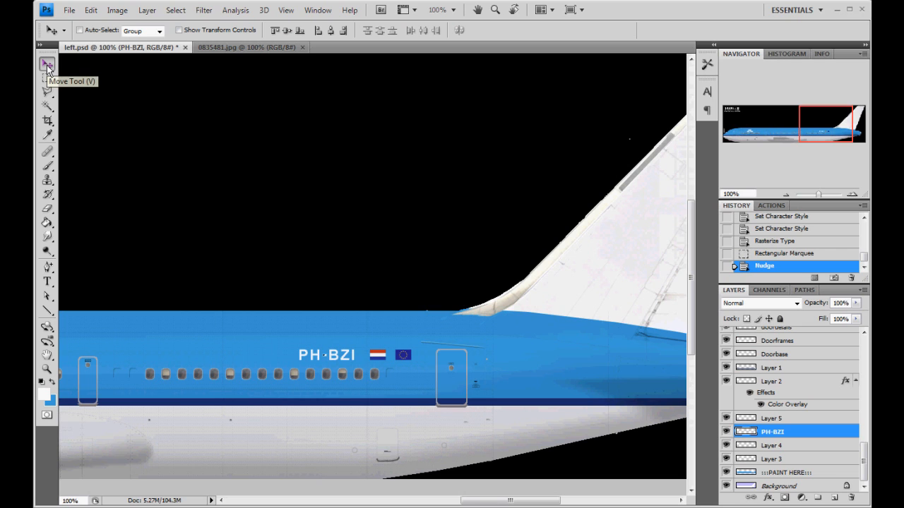
pyautogui.hotkey('ctrl', 'd')
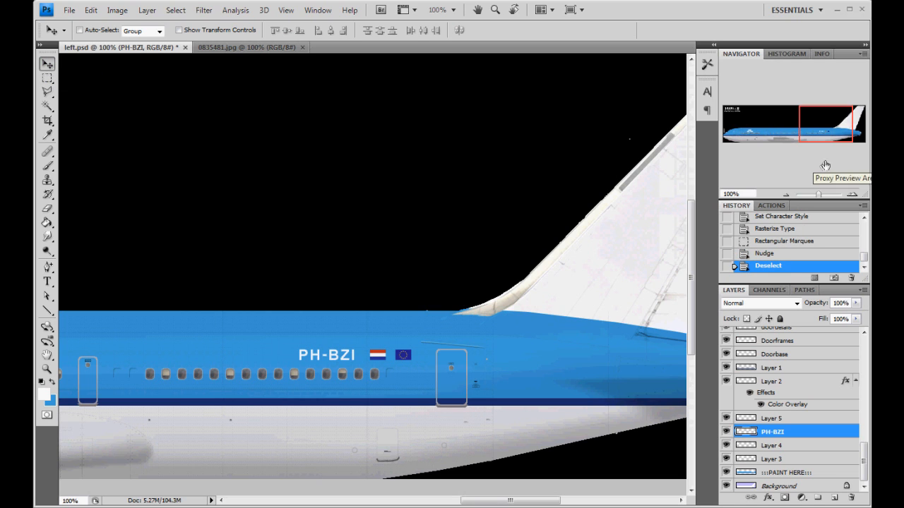
pyautogui.moveTo(826, 131); pyautogui.dragTo(766, 132)
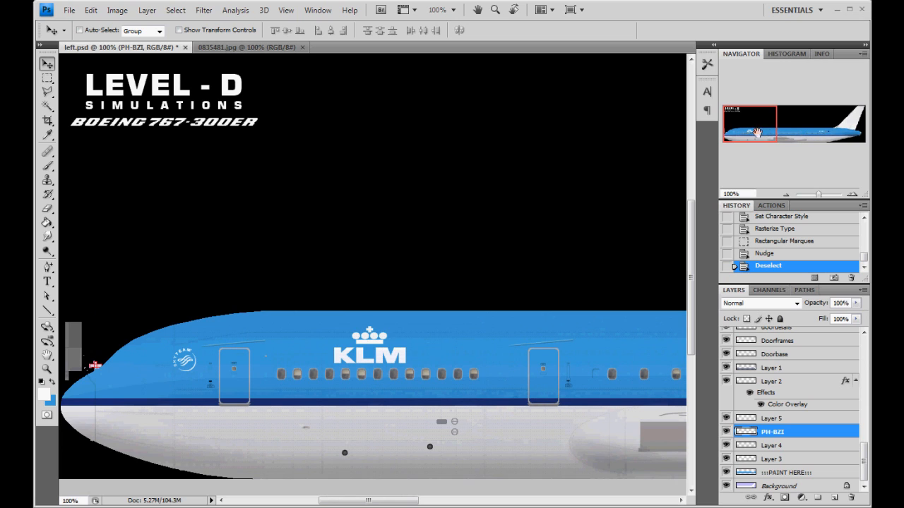